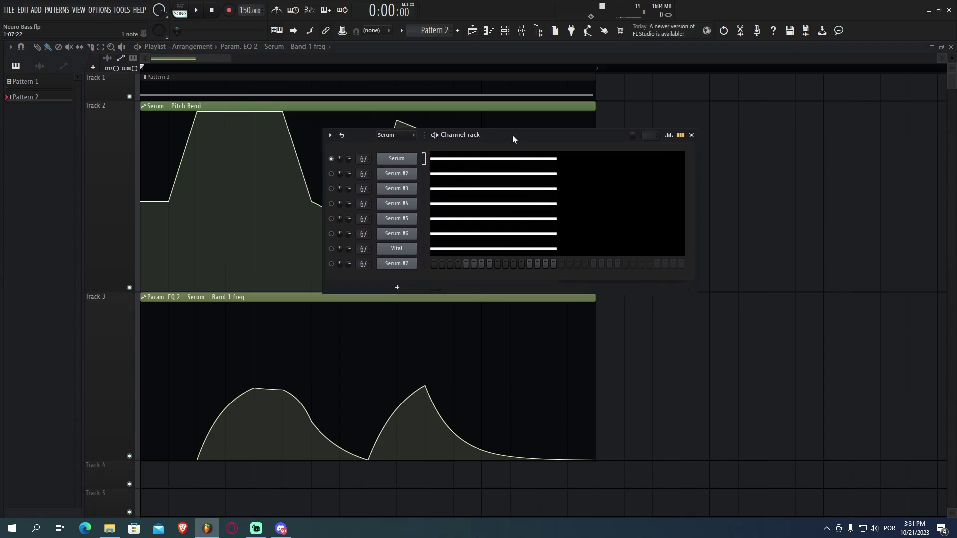
Step: Audition the channel rack sounds by soloing each channel from Serum #2 through Vital during playback, and return the solo to Serum
key(space)
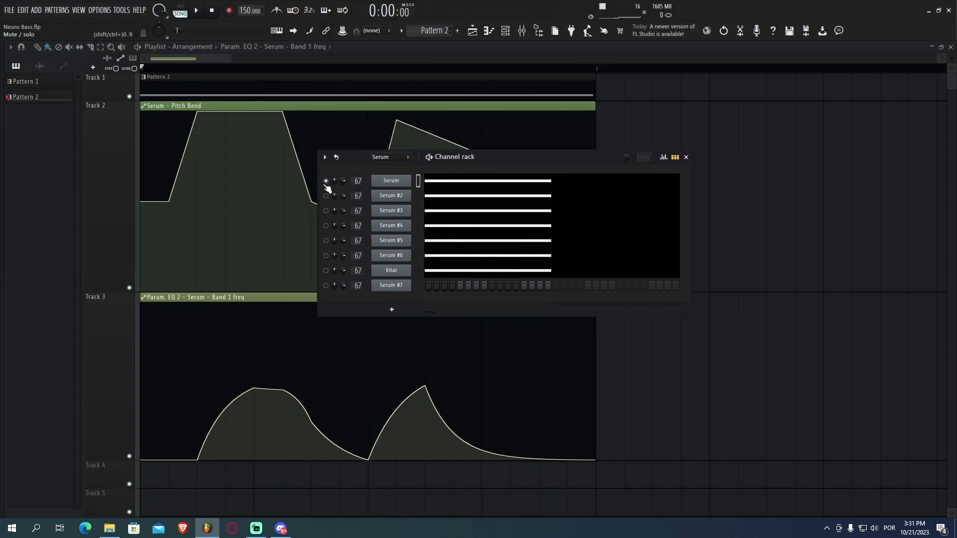
right_click(326, 196)
key(space)
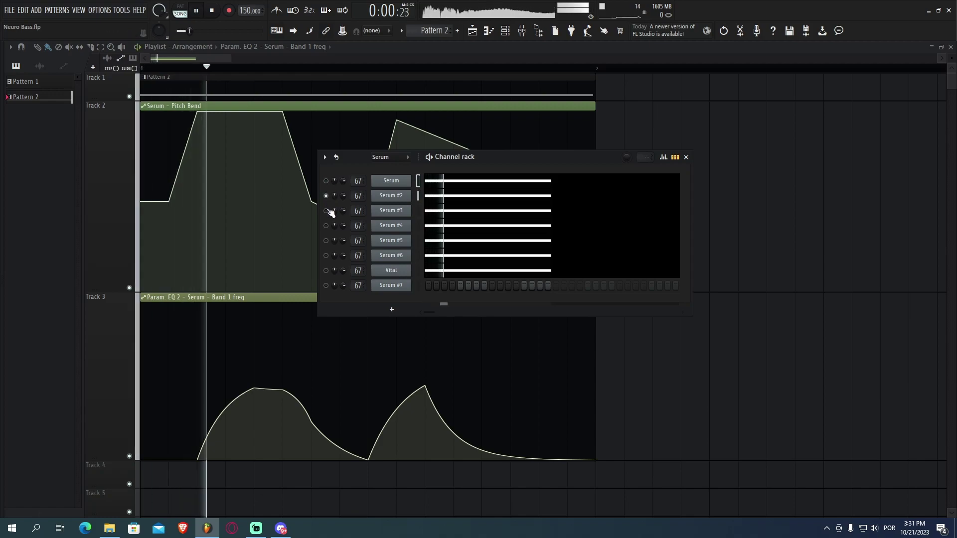
right_click(326, 211)
key(space)
right_click(326, 226)
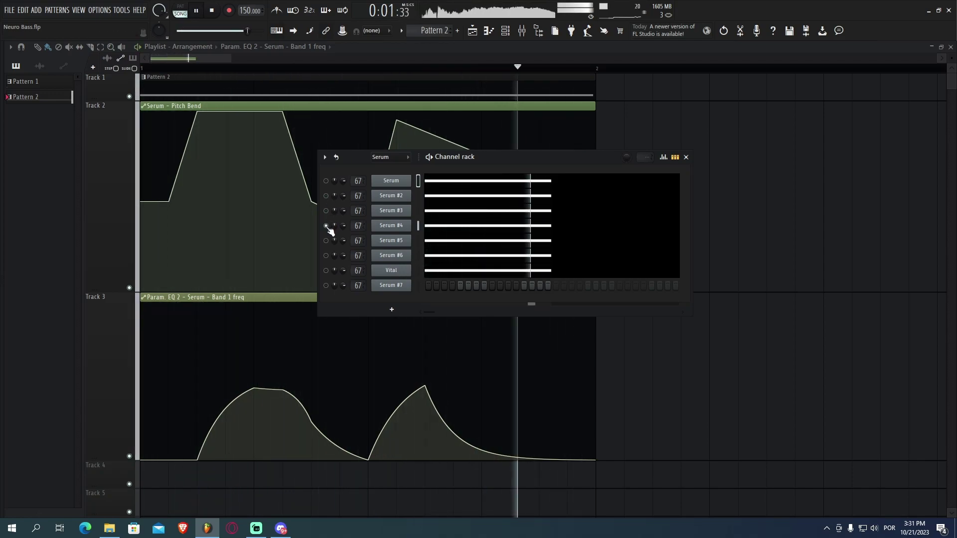
right_click(326, 240)
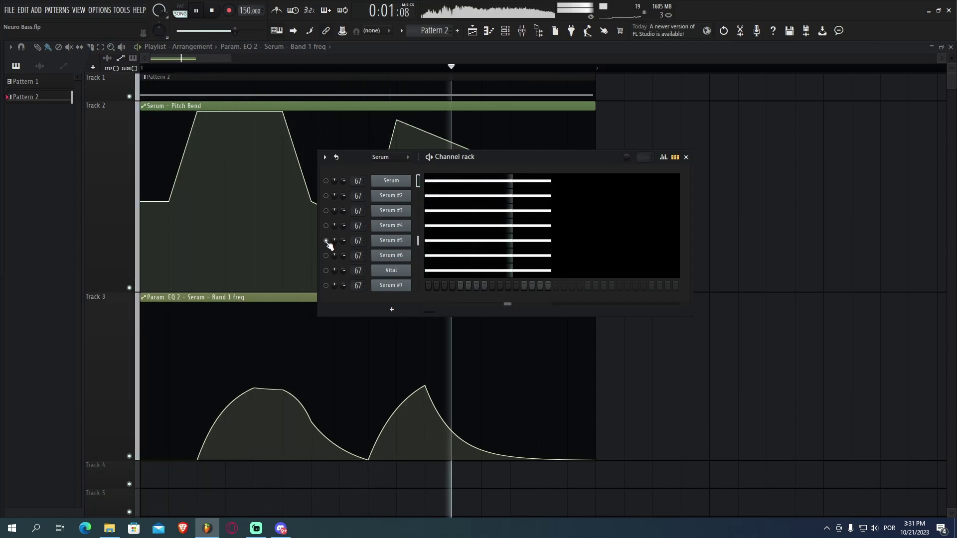
right_click(326, 256)
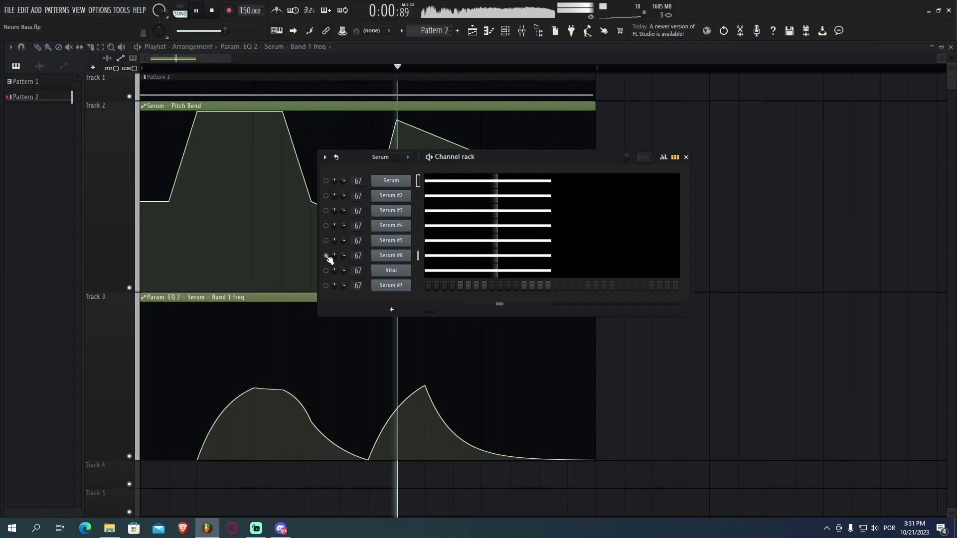
right_click(326, 271)
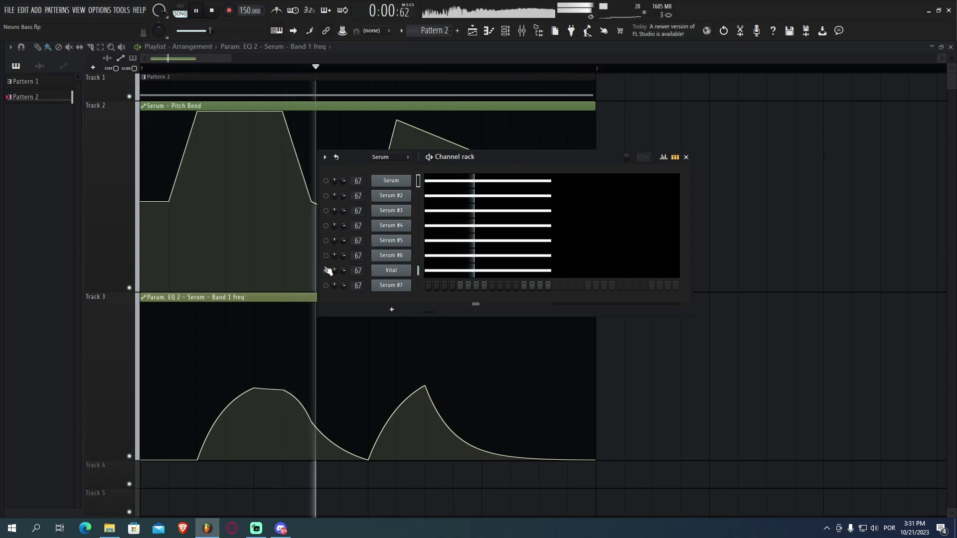
key(space)
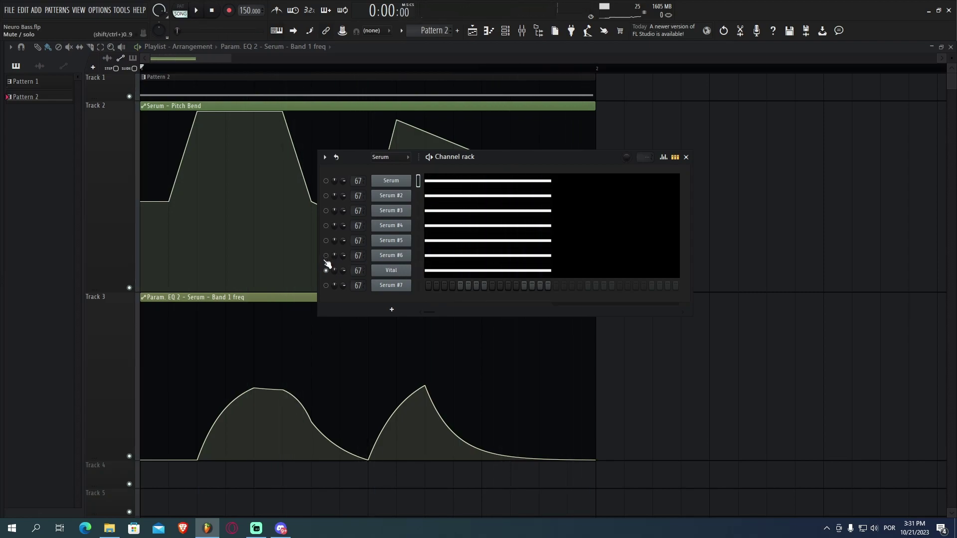
right_click(326, 181)
Step: Add a new Serum instrument to the channel rack and bring its whole window into view
click(391, 310)
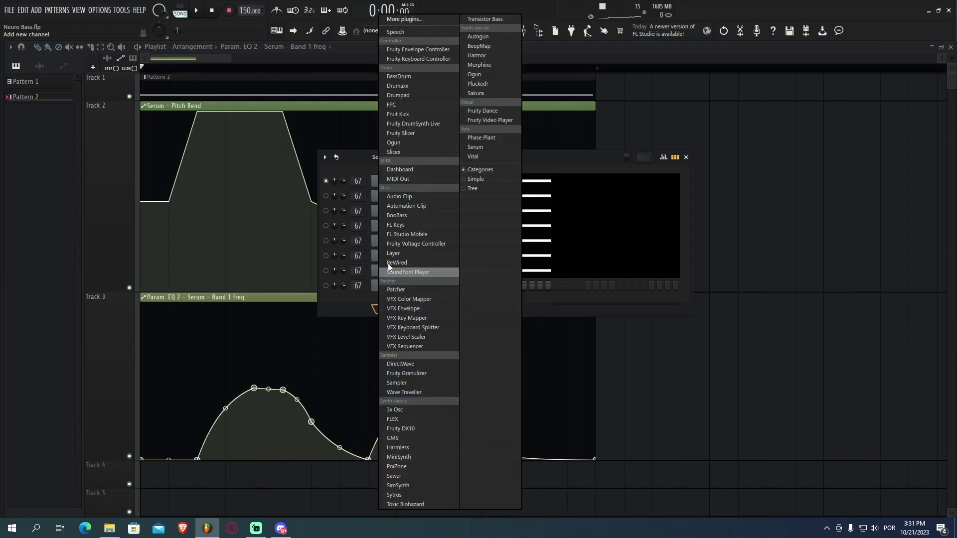
click(478, 147)
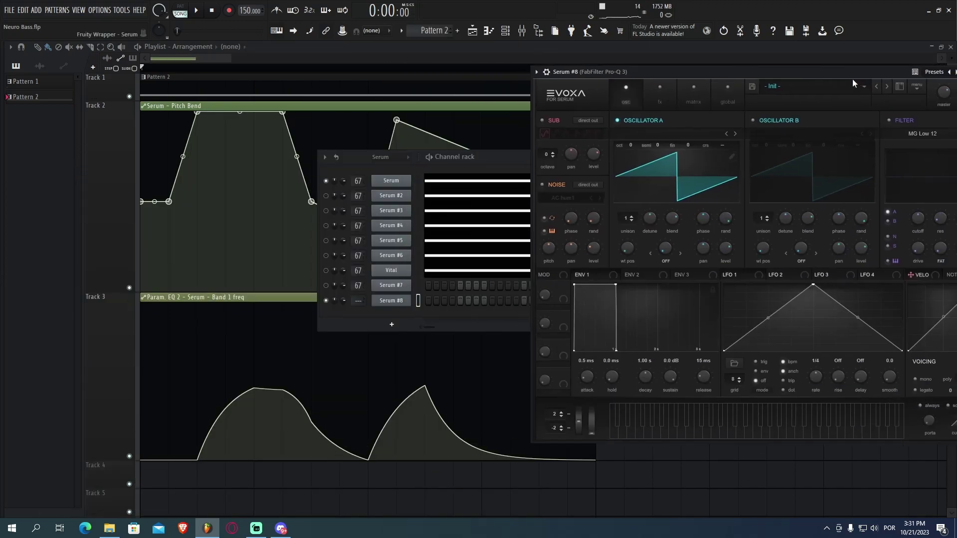
drag(852, 79, 572, 82)
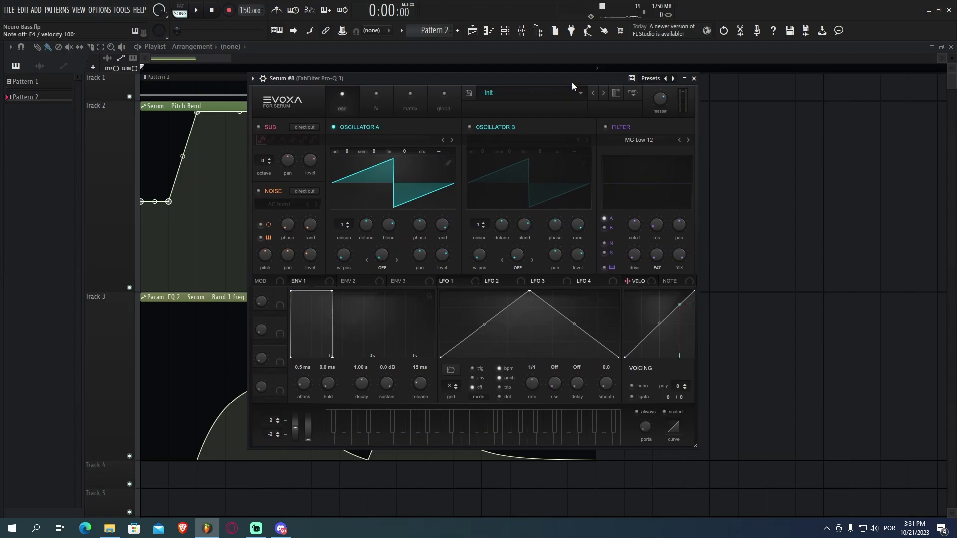
Step: Set oscillator A to 2 unison voices and adjust the unison settings on the global page
click(348, 222)
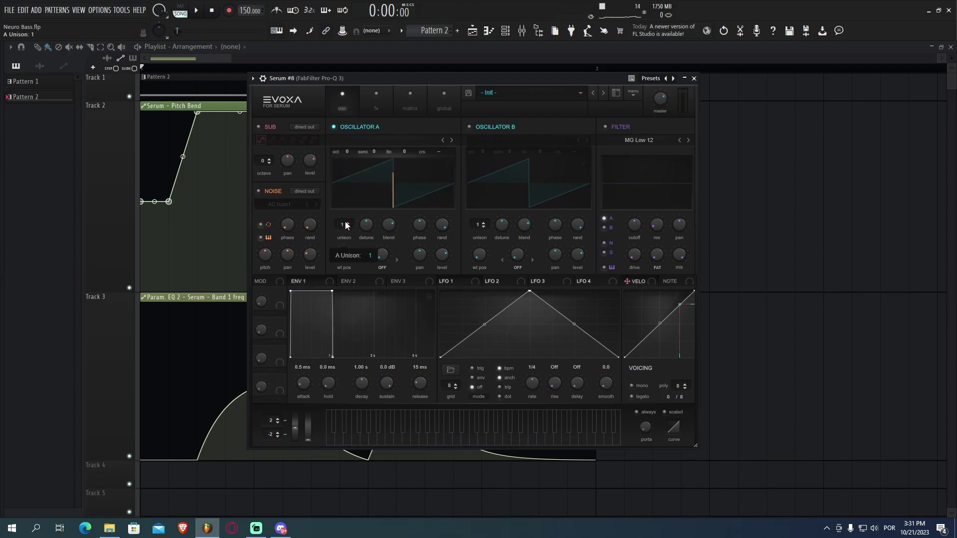
click(443, 107)
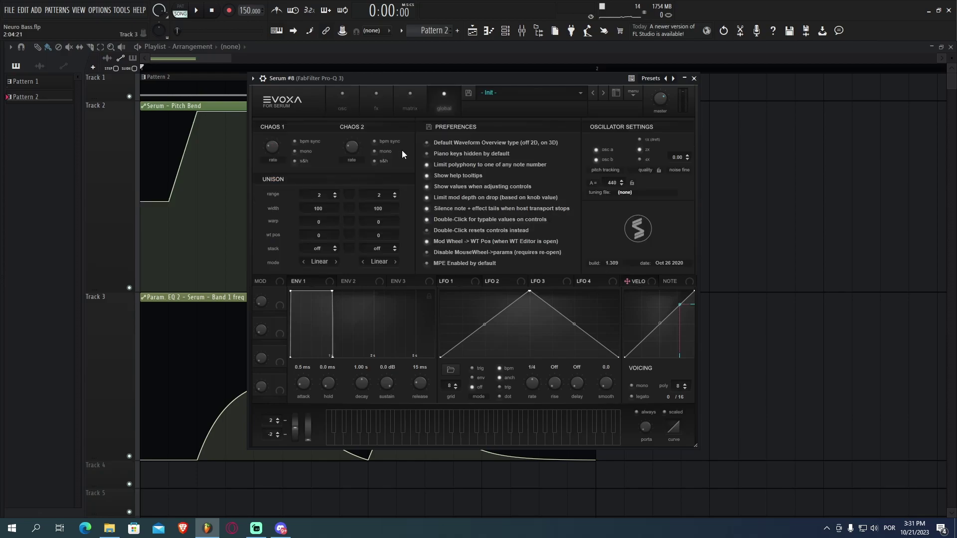
drag(351, 206, 351, 260)
click(357, 95)
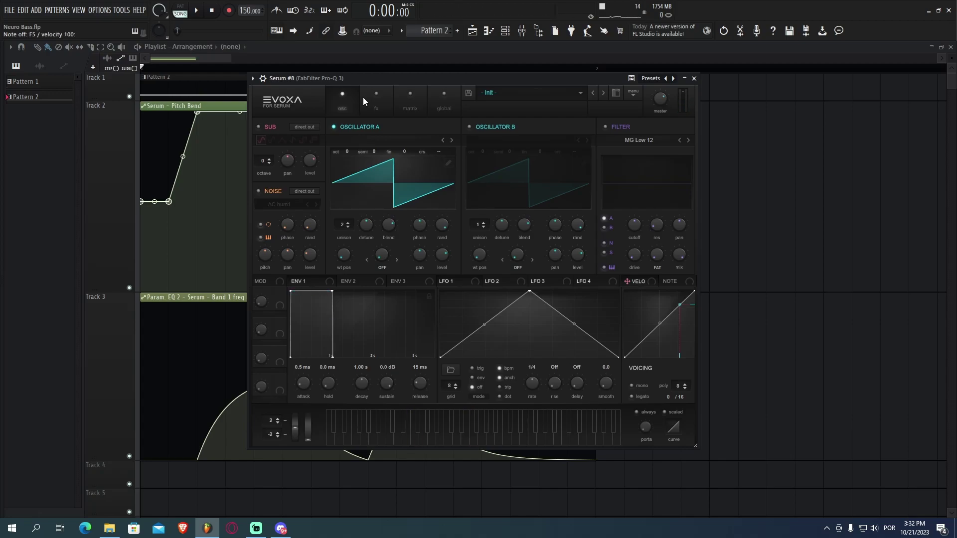
Step: Enable mono and legato voicing and set oscillator A's octave to -2
drag(404, 77, 420, 68)
click(656, 387)
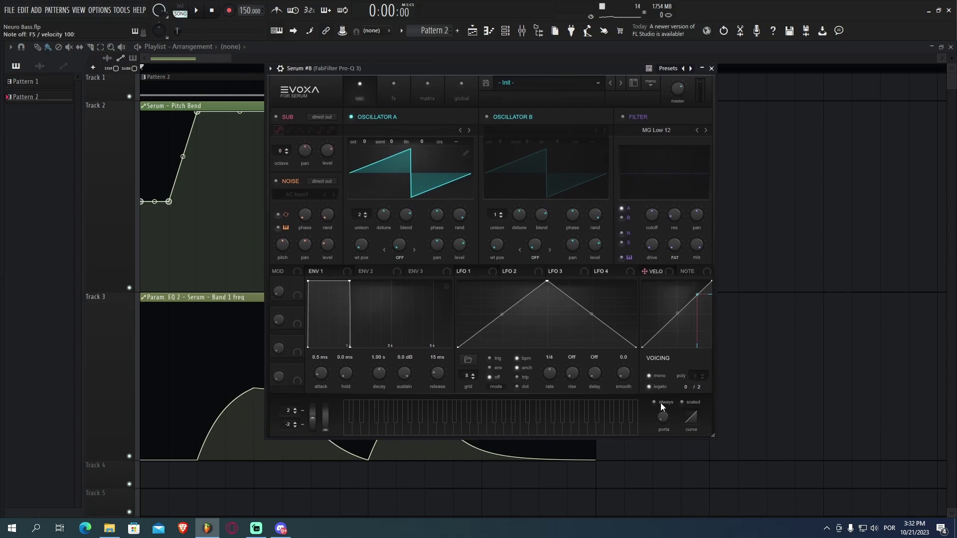
drag(657, 405, 661, 373)
drag(366, 141, 365, 157)
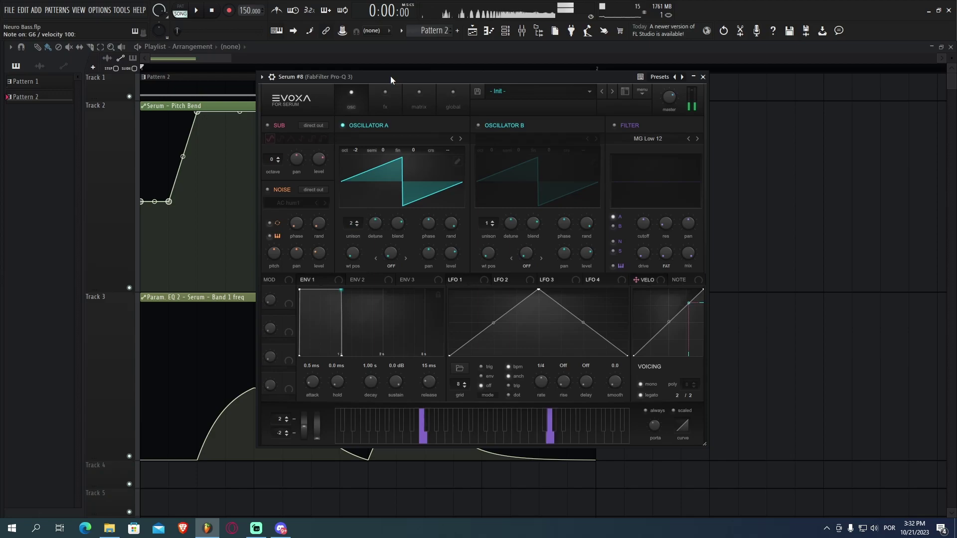
Step: Enable the Distortion effect in Tube mode and raise its drive until the curve is nearly square
click(386, 102)
click(272, 143)
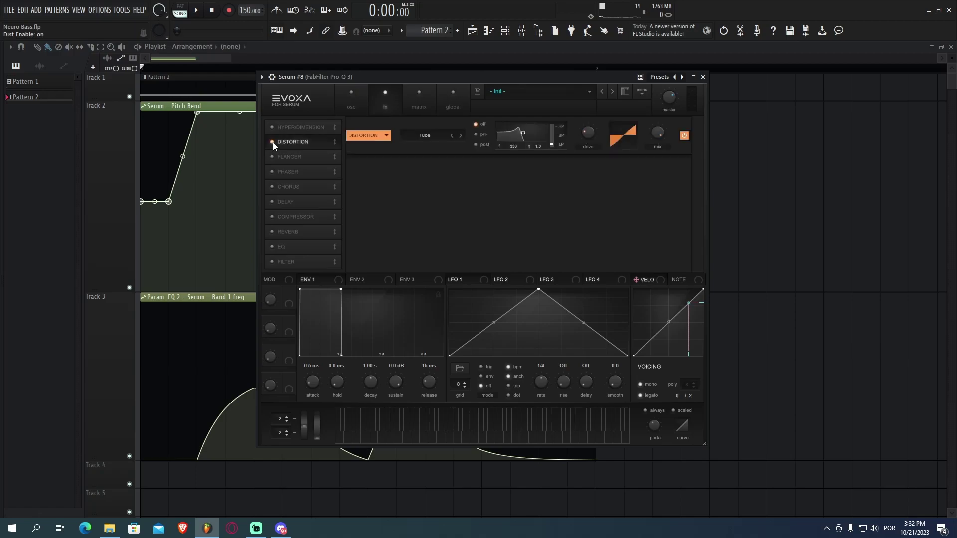
drag(614, 143, 588, 109)
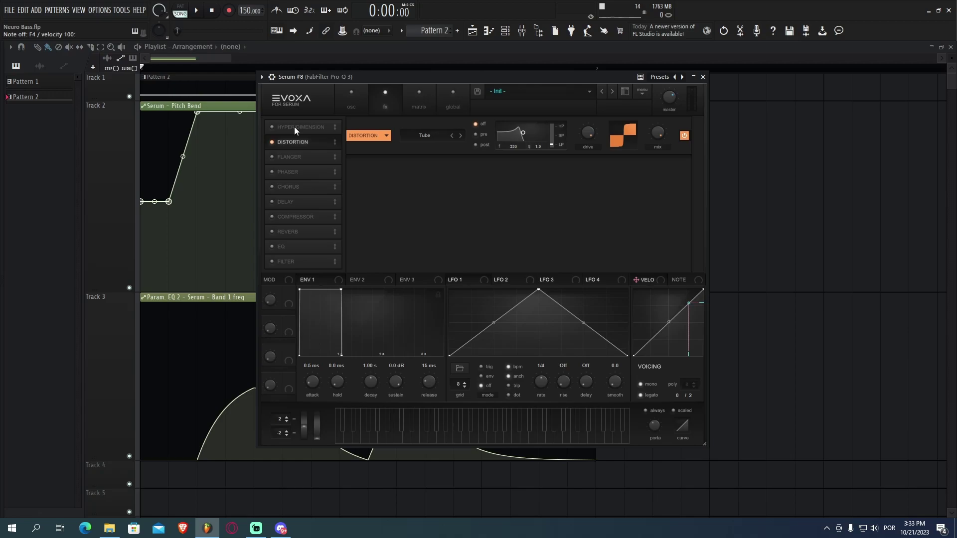
Step: Try the Hyper/Dimension effect with the hyper mix turned down and the dimension mix turned up
click(272, 127)
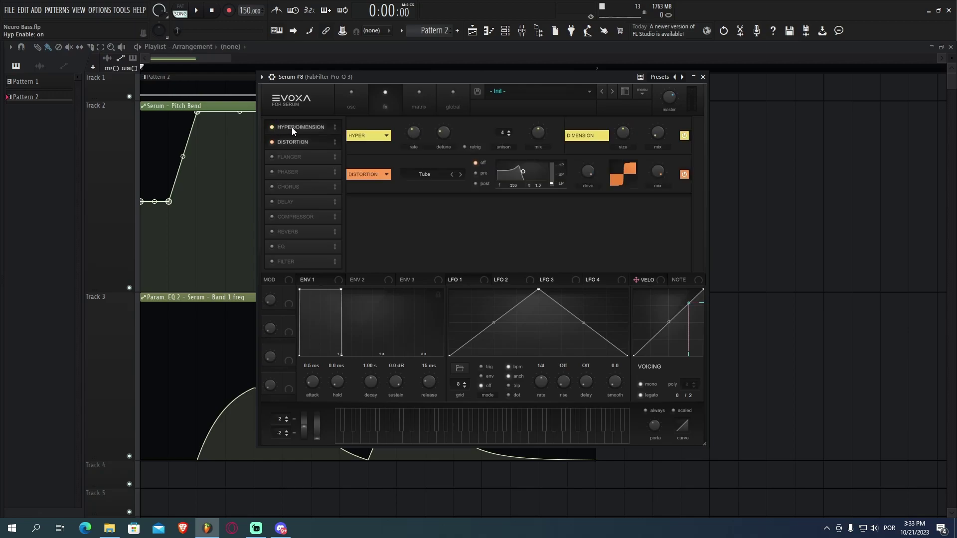
drag(533, 133, 527, 217)
drag(634, 134, 657, 81)
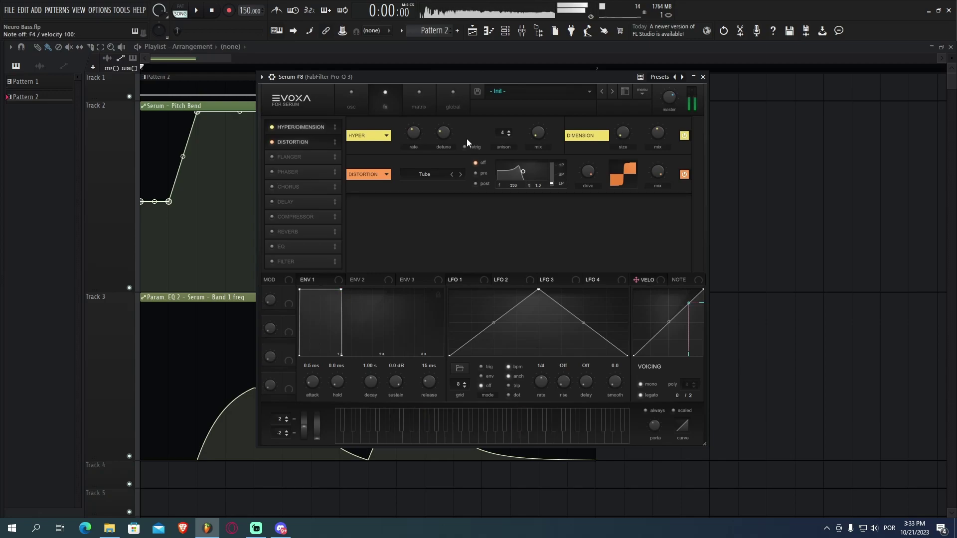
click(271, 127)
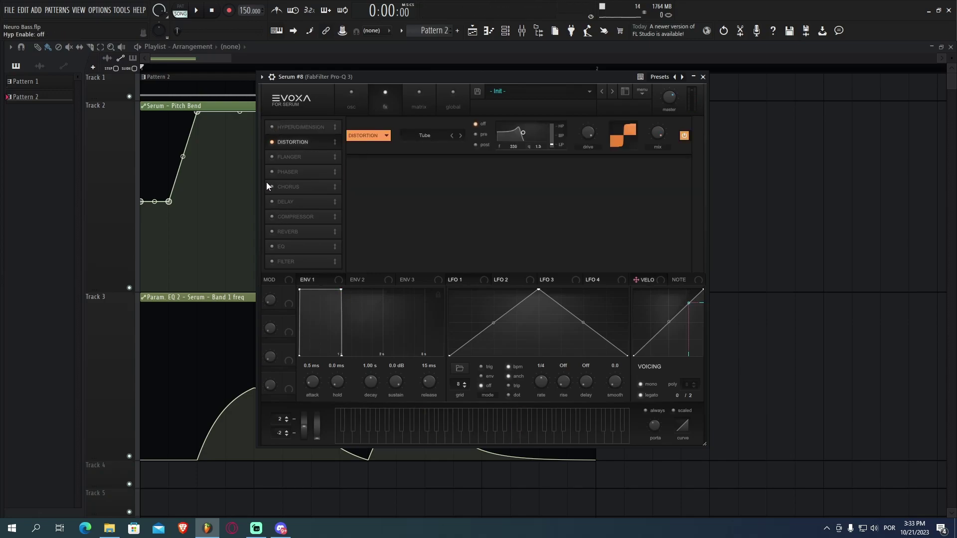
Step: Enable the Chorus effect and place it directly after Distortion, playing notes to hear it
click(272, 187)
drag(299, 187, 299, 155)
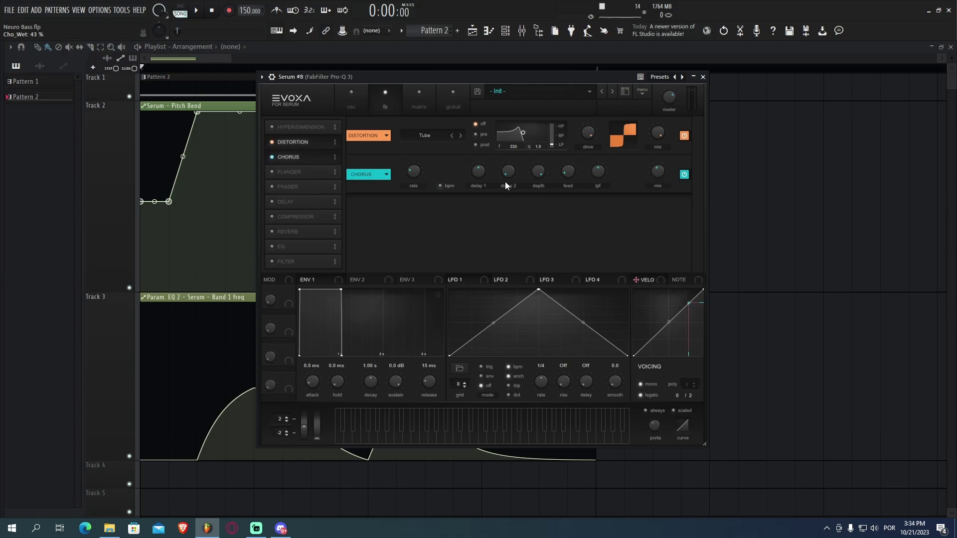
key(z)
key(r)
key(0)
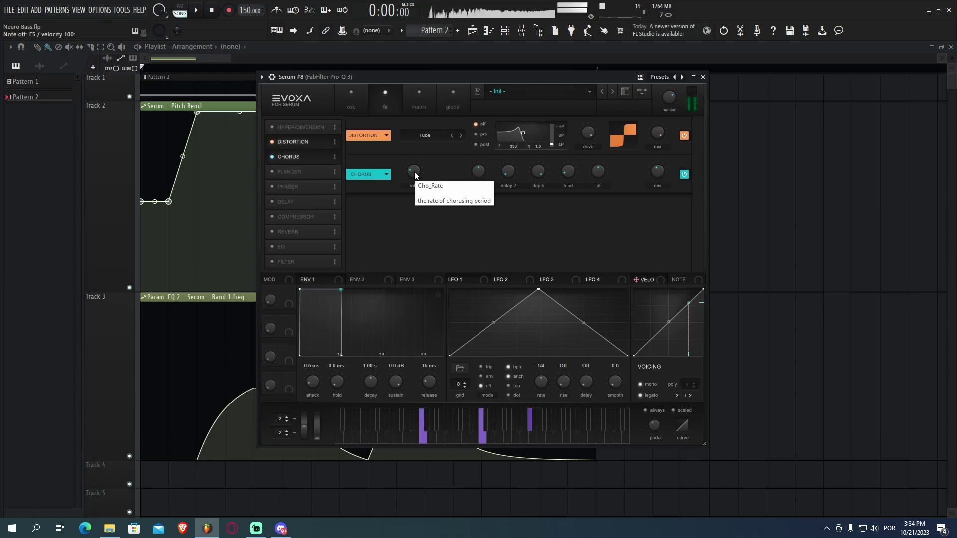
key(i)
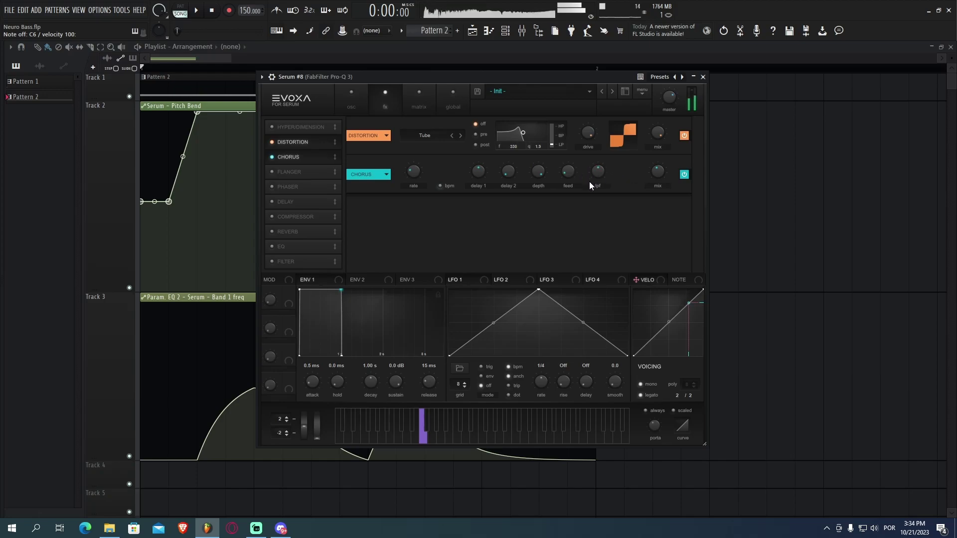
Step: Set the chorus mix to 100% and switch its filter from low-pass to high-pass while testing notes
key(v)
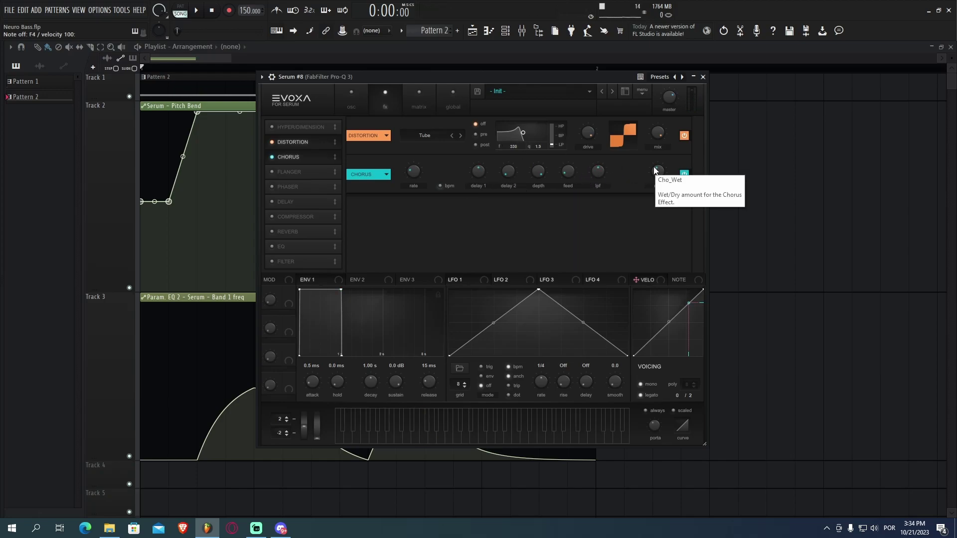
key(v)
key(v)
key(v)
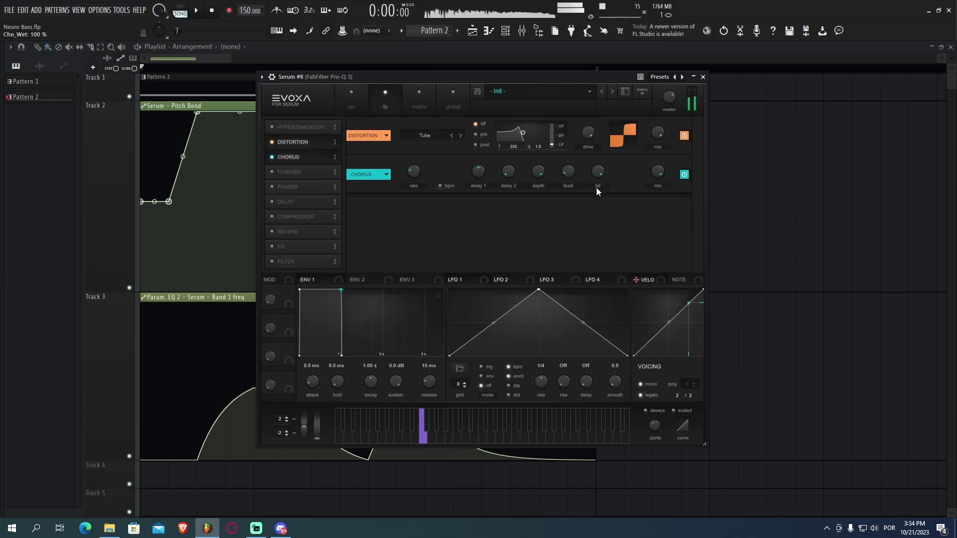
drag(596, 164, 591, 236)
key(v)
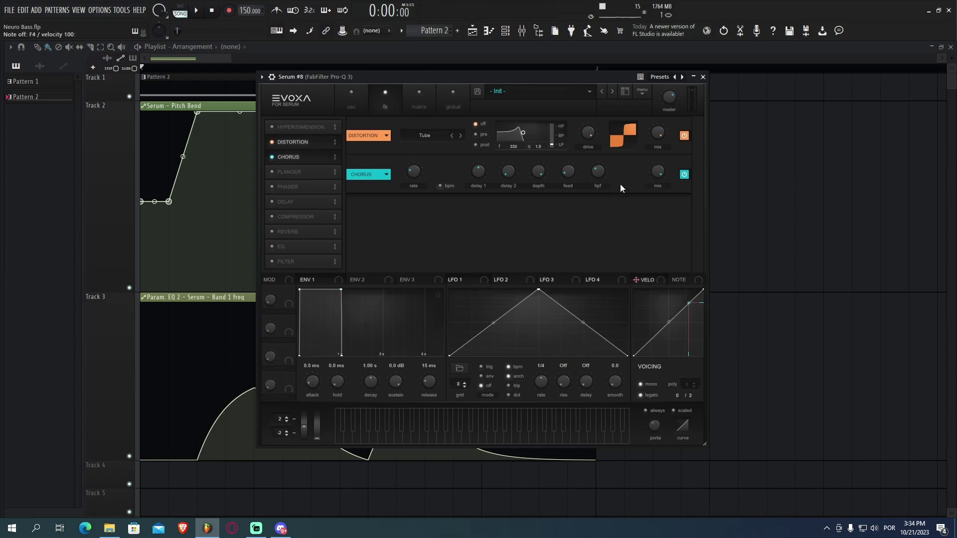
Step: Adjust the chorus mix and play notes to check the sound
drag(663, 181, 648, 214)
key(5)
key(9)
key(v)
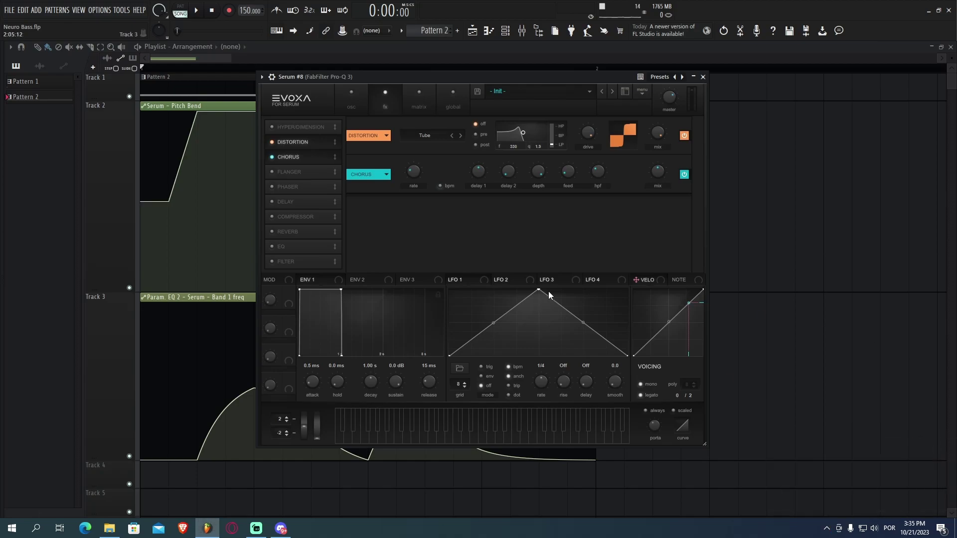
Step: Assign LFO 1 as the source for global master tuning (Mast.Tun) in the first modulation matrix row
click(417, 97)
click(292, 137)
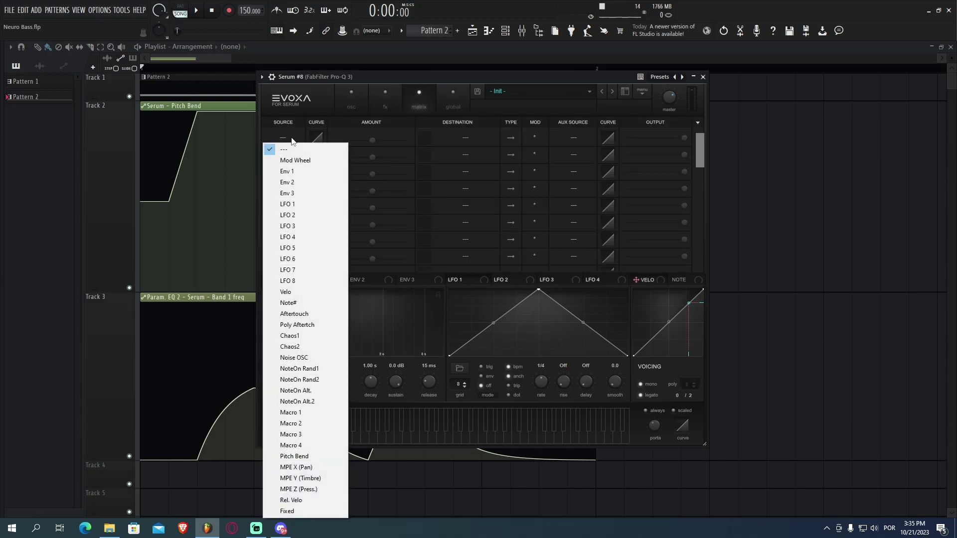
click(288, 204)
click(453, 138)
mouse_move(469, 227)
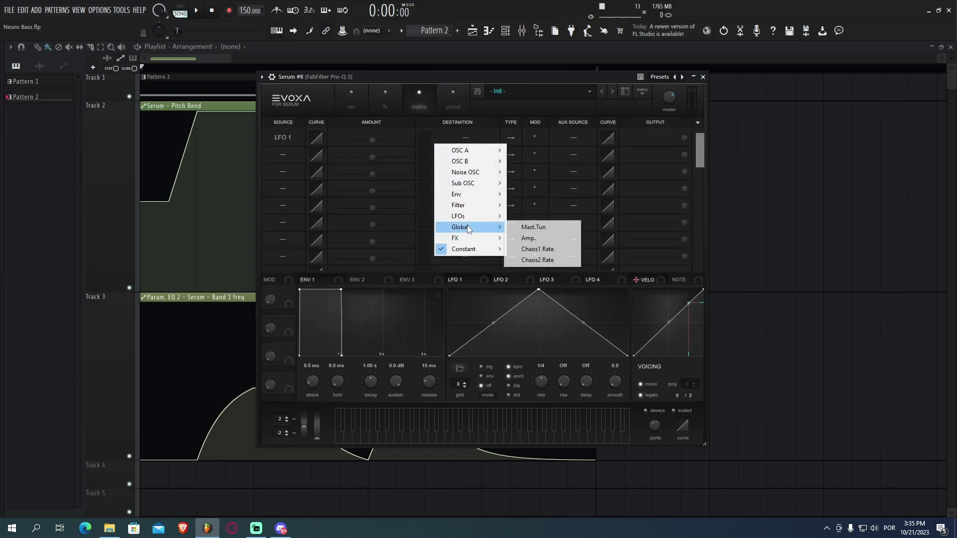
click(535, 227)
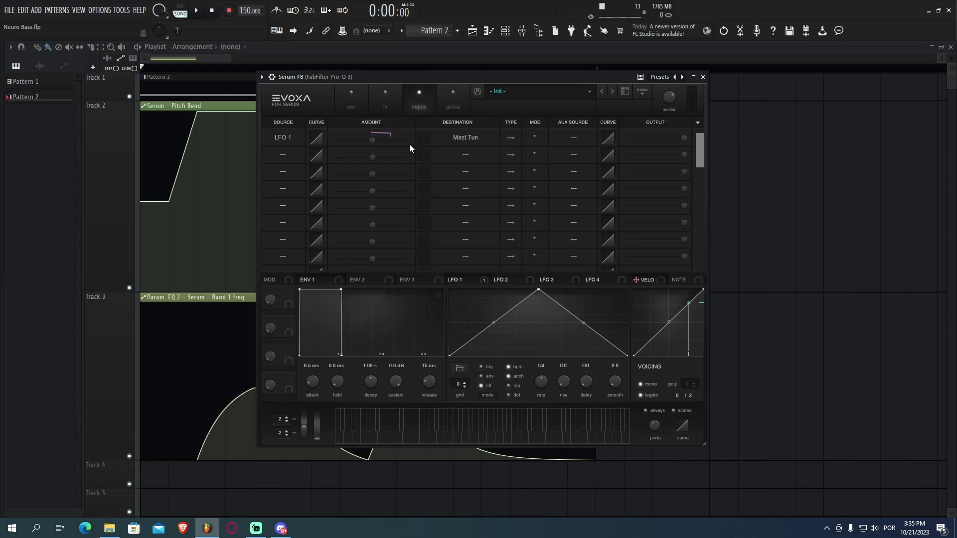
Step: Set the LFO 1 master tuning modulation amount to 36st and make it bidirectional
double_click(373, 140)
text(36st)
key(Return)
click(510, 138)
Step: Raise LFO 1's start and end points to mid-height and set it to trigger mode with a one-bar rate
drag(450, 354, 449, 322)
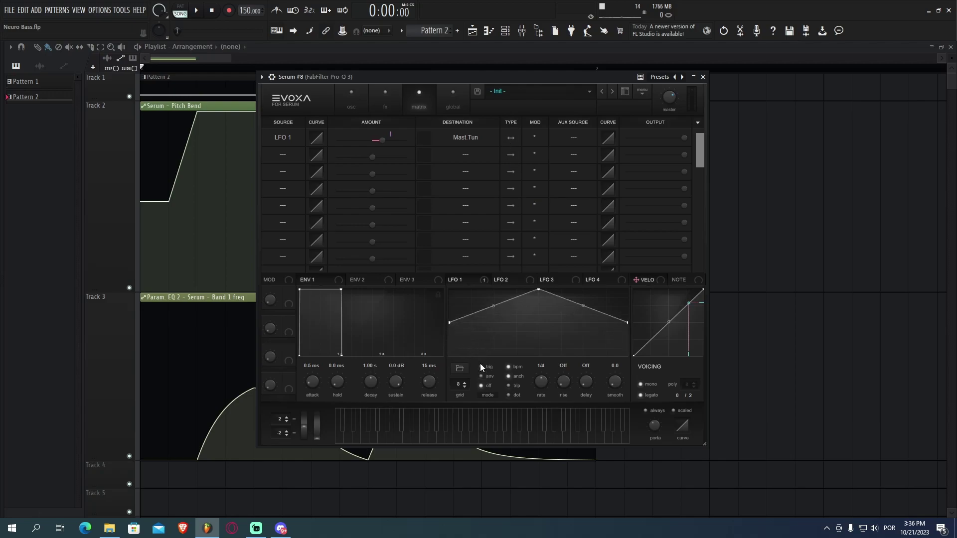
drag(531, 373, 537, 392)
key(c)
Step: Reshape LFO 1 into a short flat start, a steep rise, a long plateau and a final fall to mid-height
drag(494, 306, 506, 324)
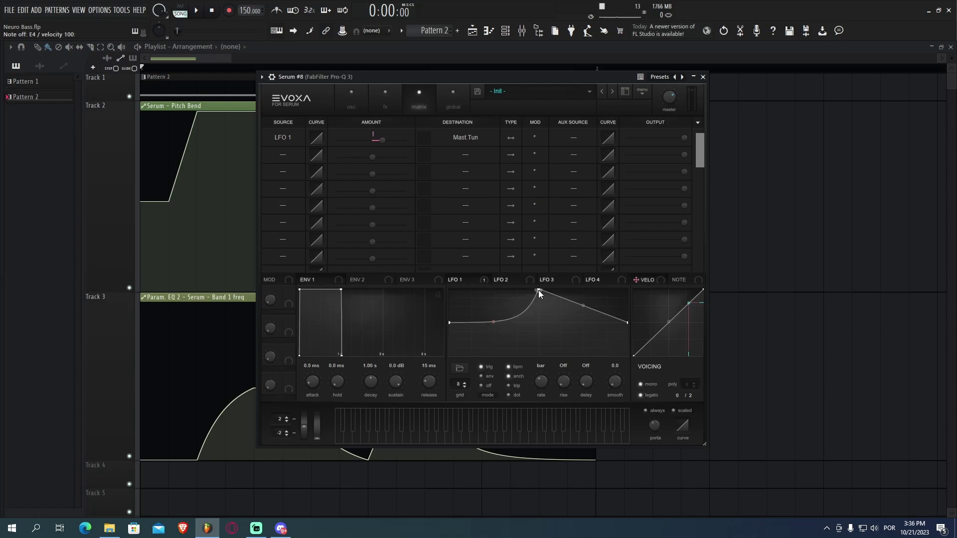
drag(538, 290, 514, 301)
key(c)
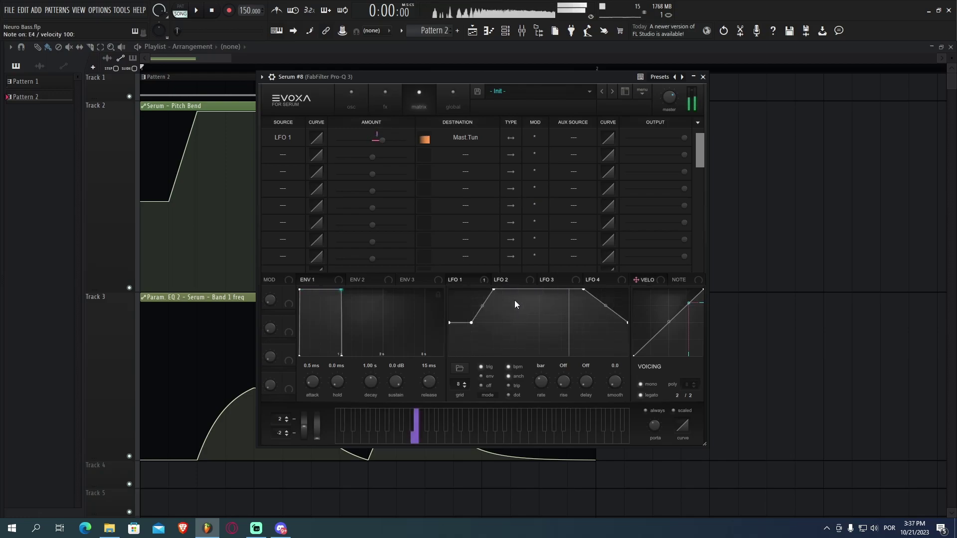
Step: Show the effects page and set LFO 2's rate to bar
click(359, 102)
click(386, 103)
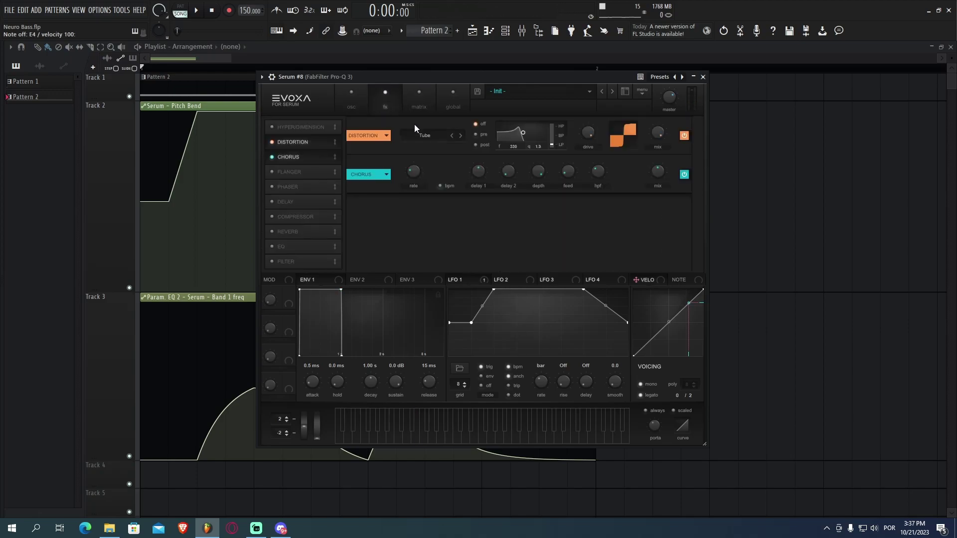
click(507, 280)
scroll(541, 384, down, 1)
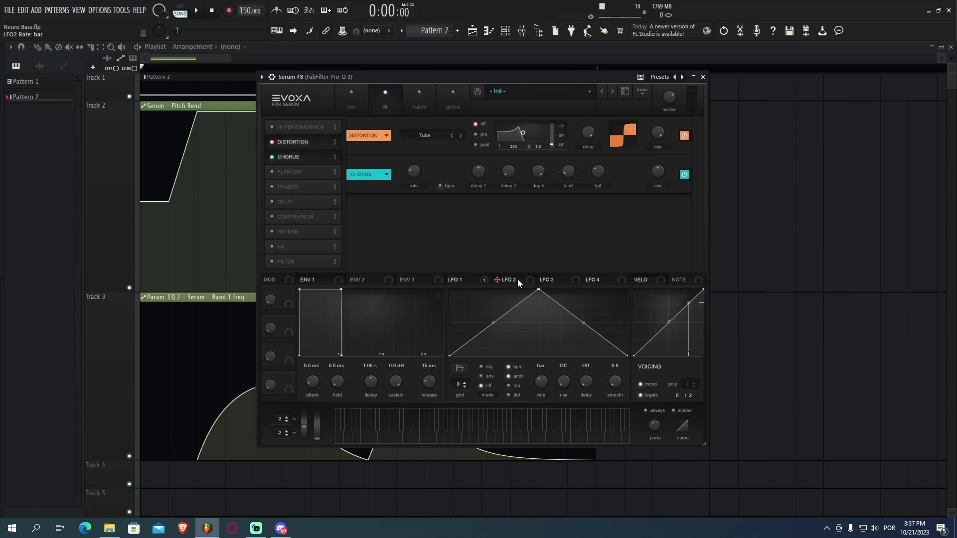
Step: Set the chorus mix to 0% and modulate it with LFO 2 at an amount of 50
drag(660, 172, 517, 282)
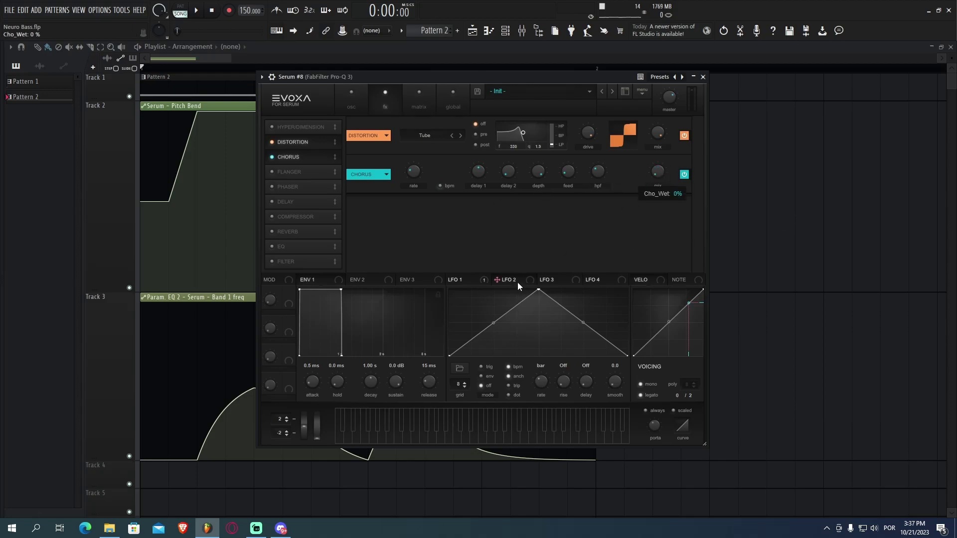
drag(650, 162, 643, 185)
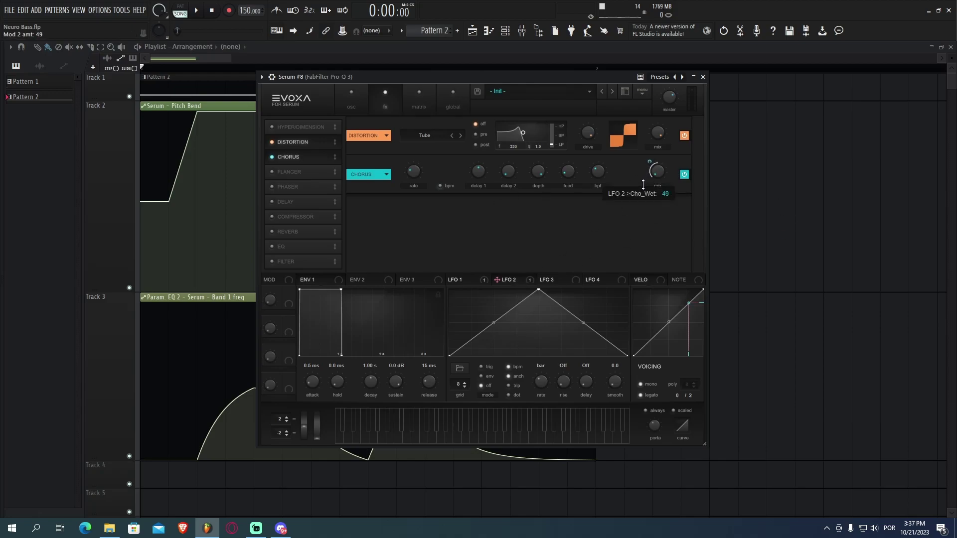
Step: Reshape LFO 2 into a short flat start, a rise, a wide plateau and a final fall, and set it to trigger mode
double_click(466, 348)
drag(465, 349, 495, 368)
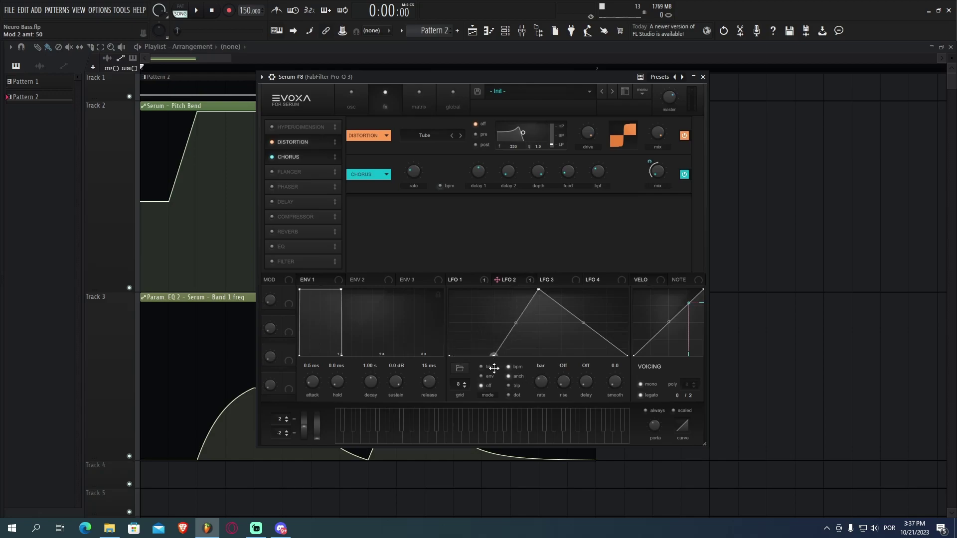
double_click(568, 311)
drag(568, 311, 583, 289)
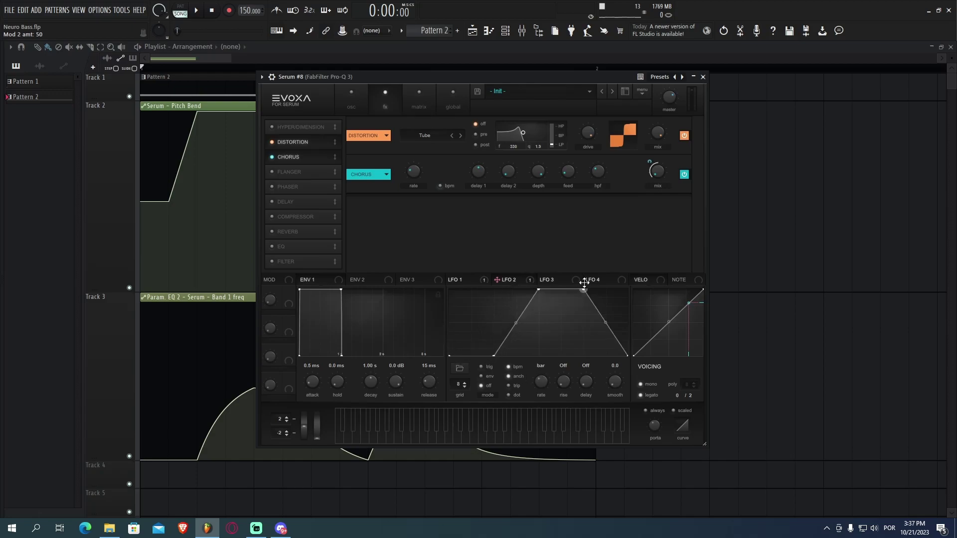
click(478, 367)
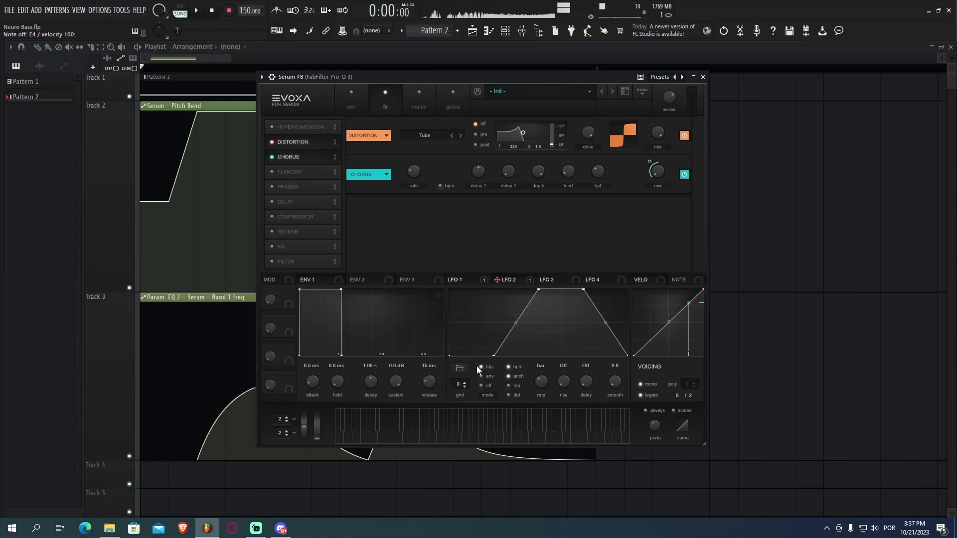
drag(496, 355, 477, 359)
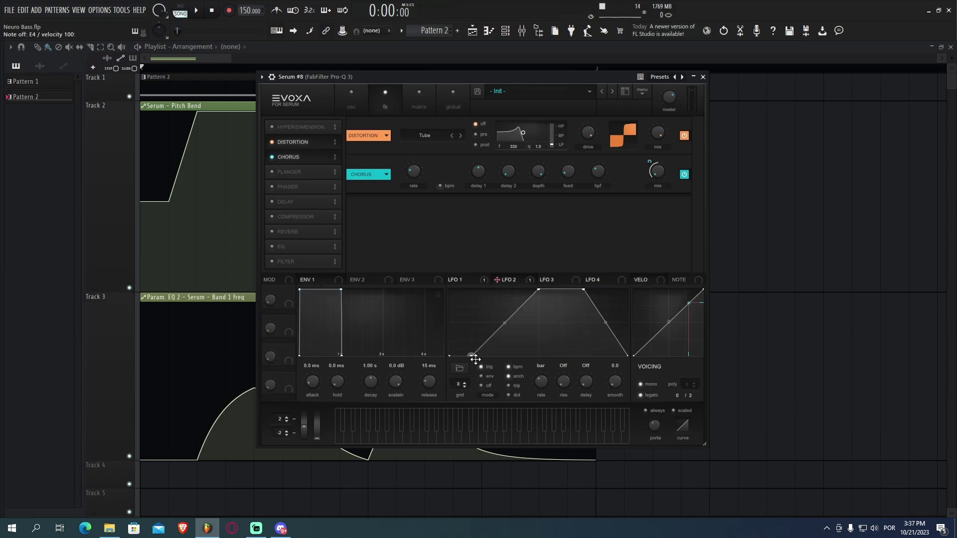
drag(536, 290, 516, 283)
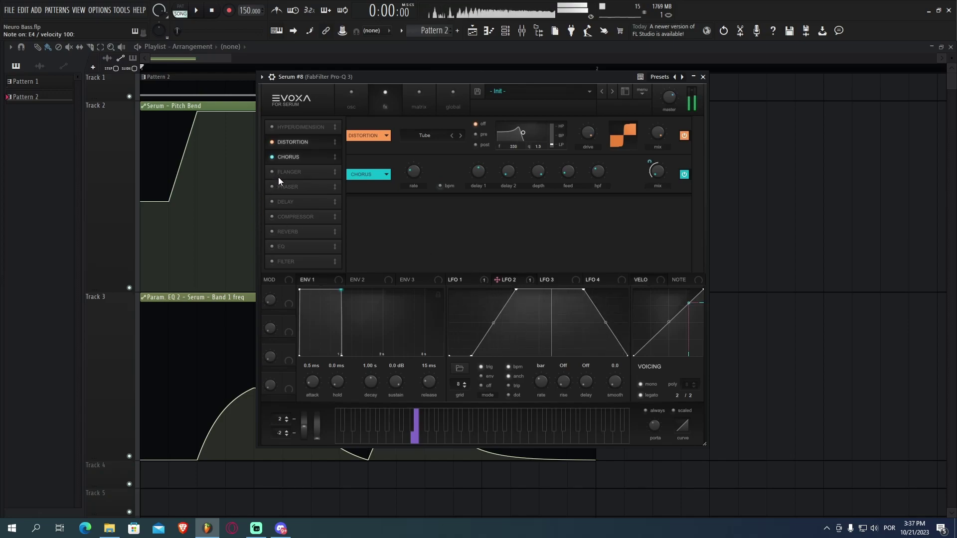
Step: Place an EQ after the chorus with its low-band gain at -18.5 dB, and set LFO 3's rate to 1/2
drag(281, 246, 313, 169)
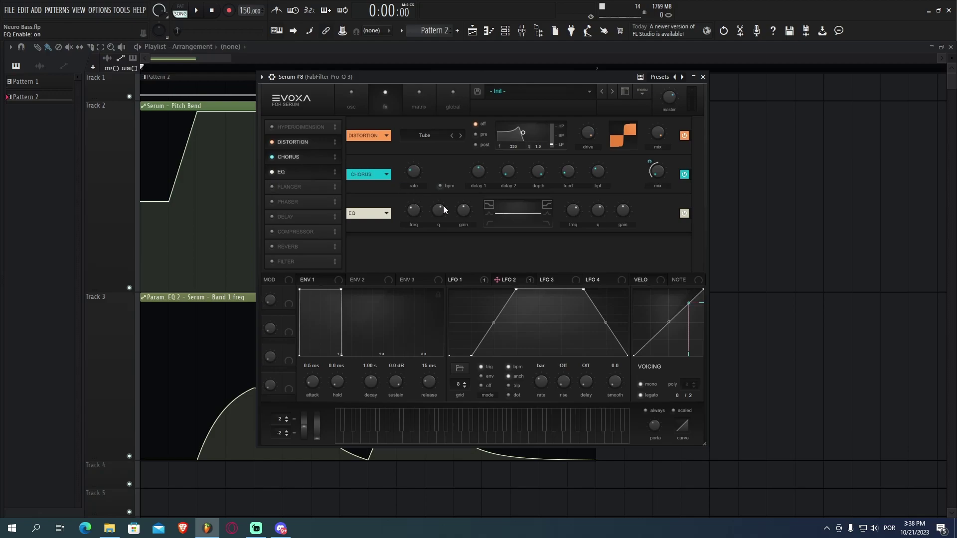
drag(463, 209, 462, 250)
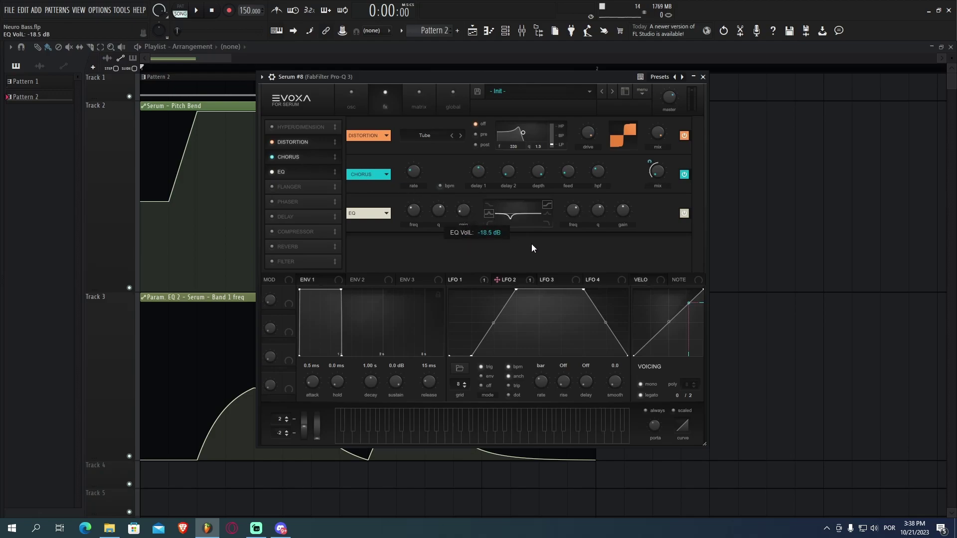
click(550, 279)
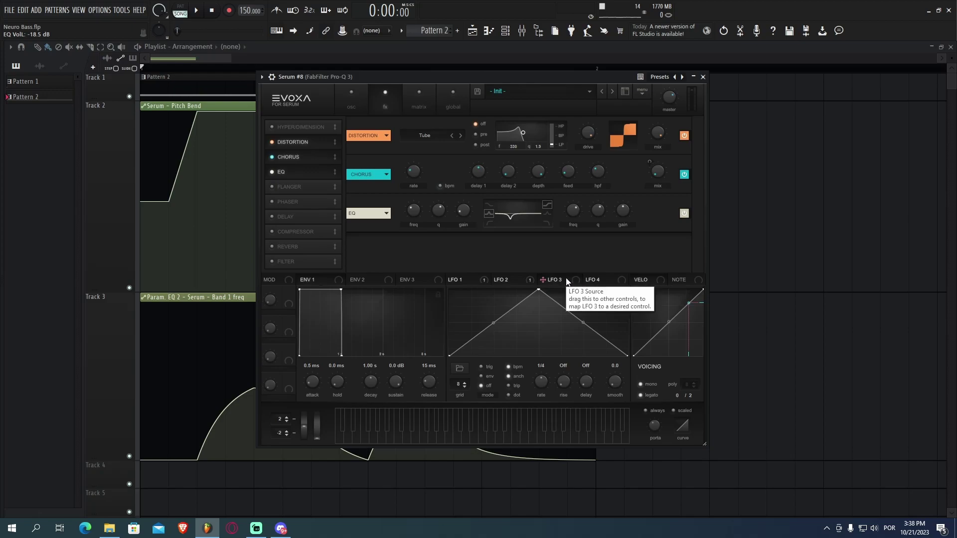
scroll(539, 381, down, 1)
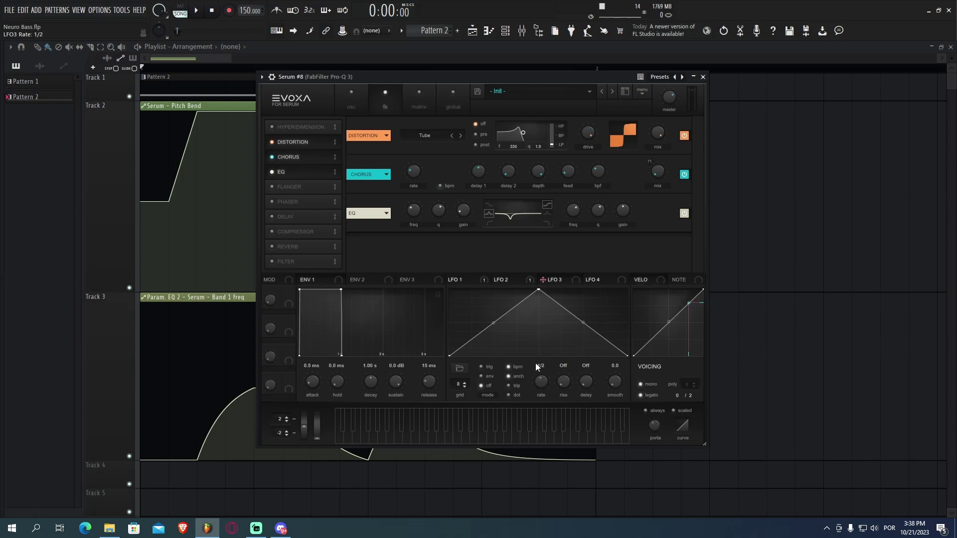
click(515, 282)
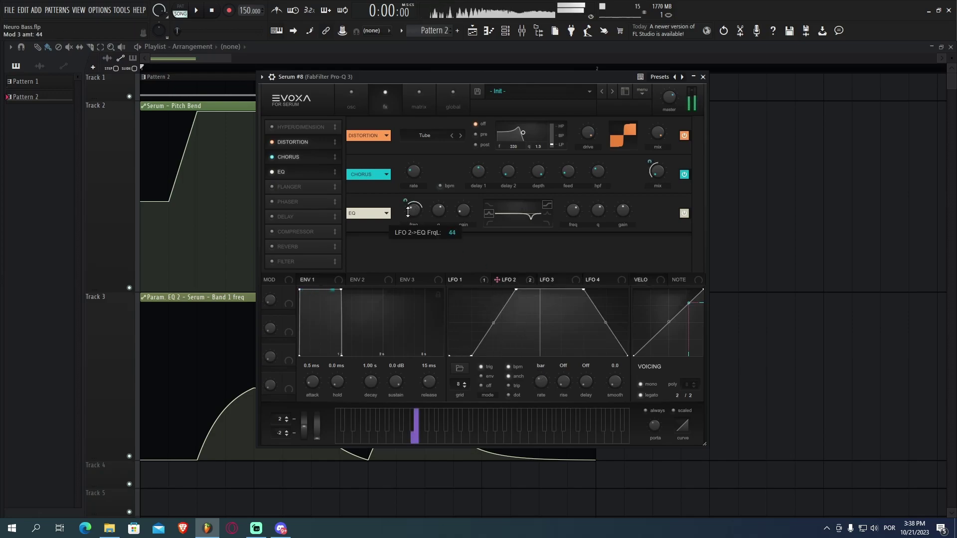
right_click(519, 282)
click(541, 332)
Step: Modulate the EQ's low-band frequency with LFO 3 at an amount of 23
click(551, 280)
drag(412, 210, 412, 216)
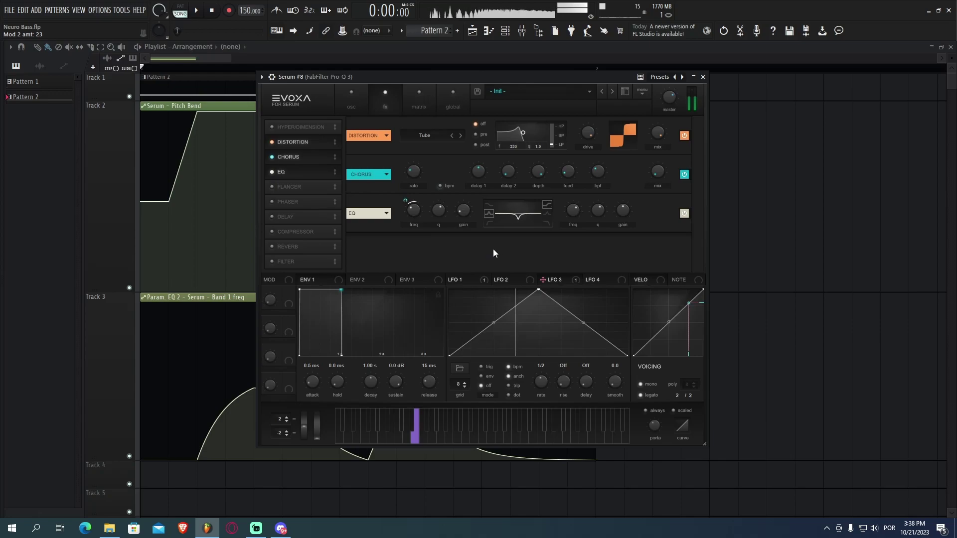
mouse_move(540, 380)
mouse_down()
mouse_move(543, 368)
mouse_move(540, 387)
mouse_up()
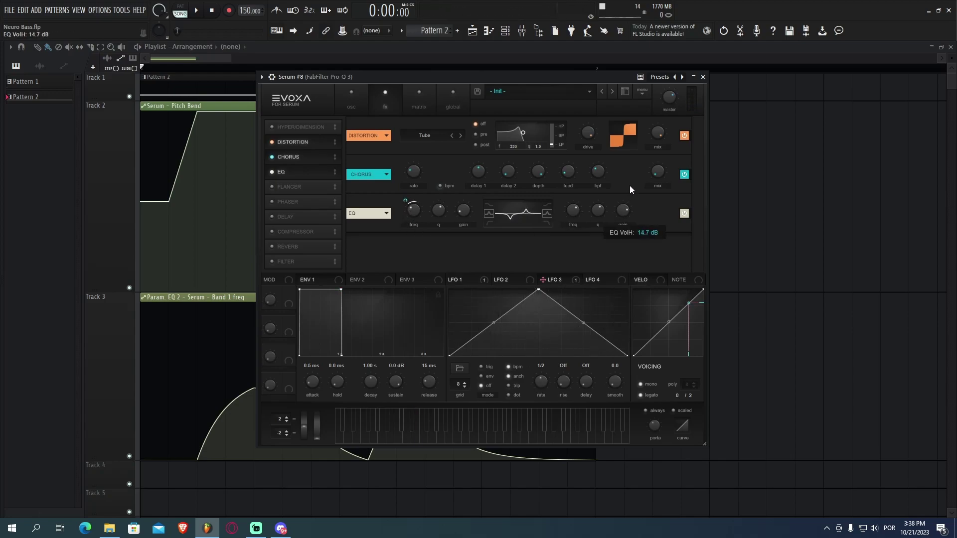
Step: Turn the EQ's high band into a cut and sweep its frequency with LFO 3, adjusting the base frequency and modulation amount by ear
mouse_move(570, 215)
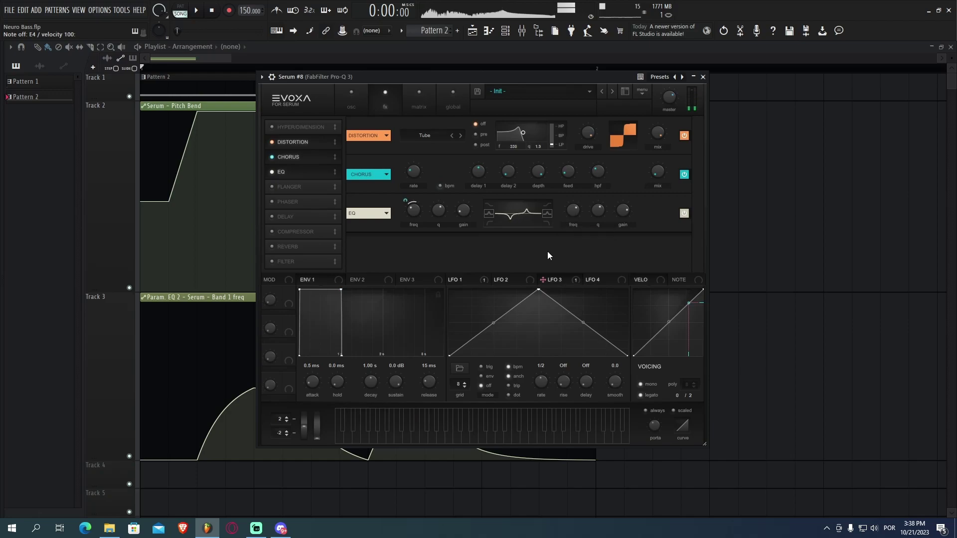
drag(562, 262, 565, 217)
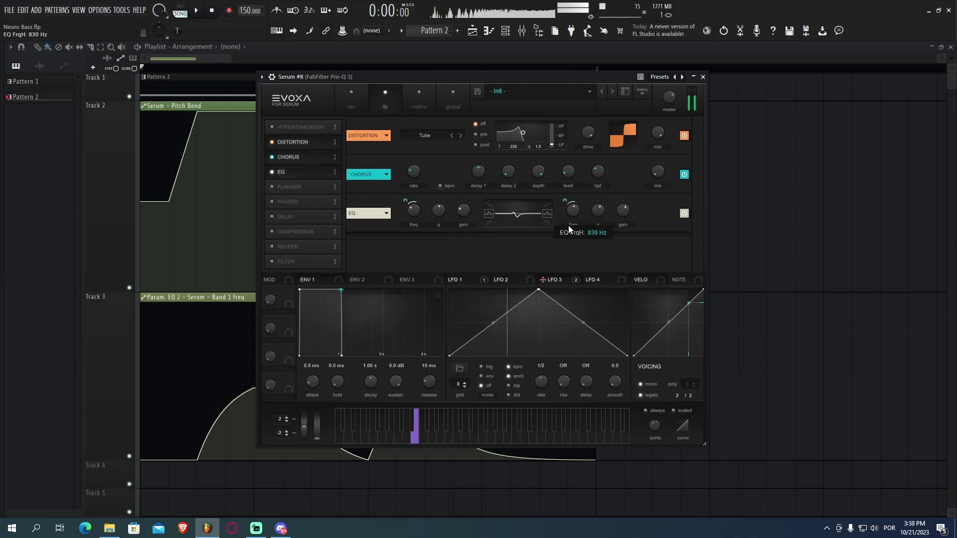
mouse_move(572, 213)
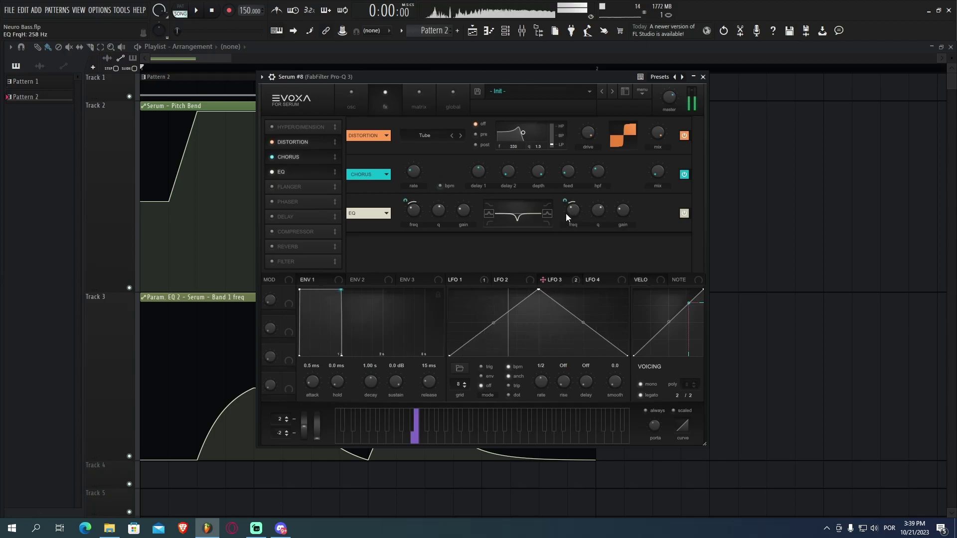
scroll(572, 213, up, 5)
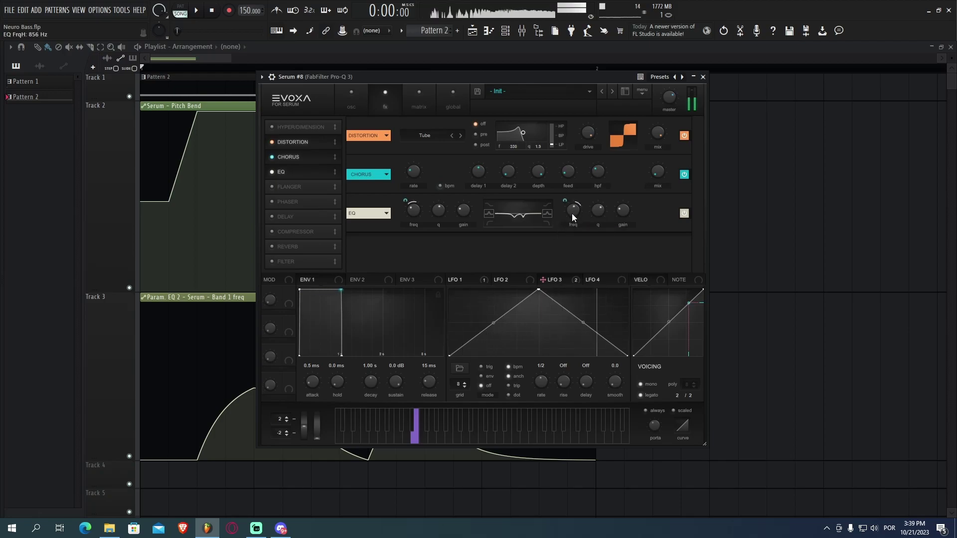
scroll(572, 211, up, 8)
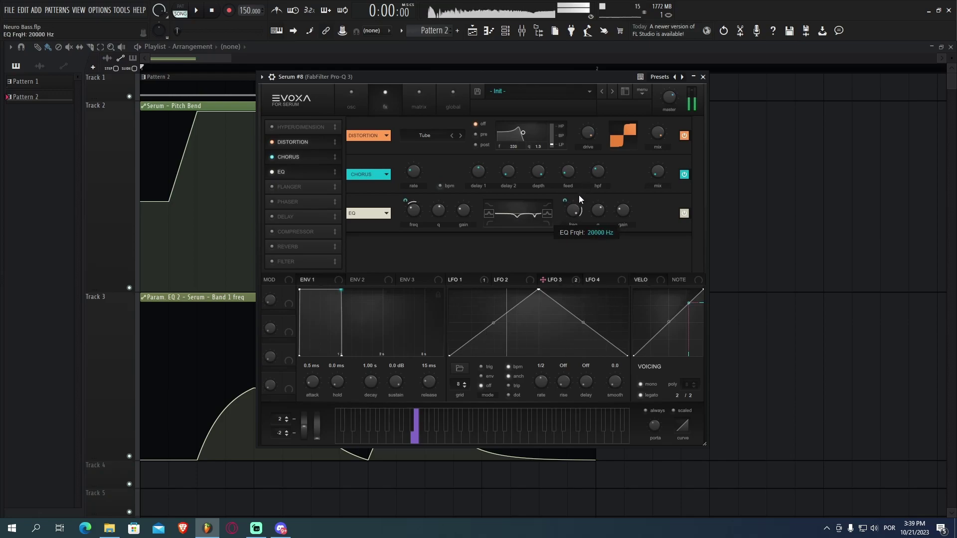
drag(565, 197, 566, 211)
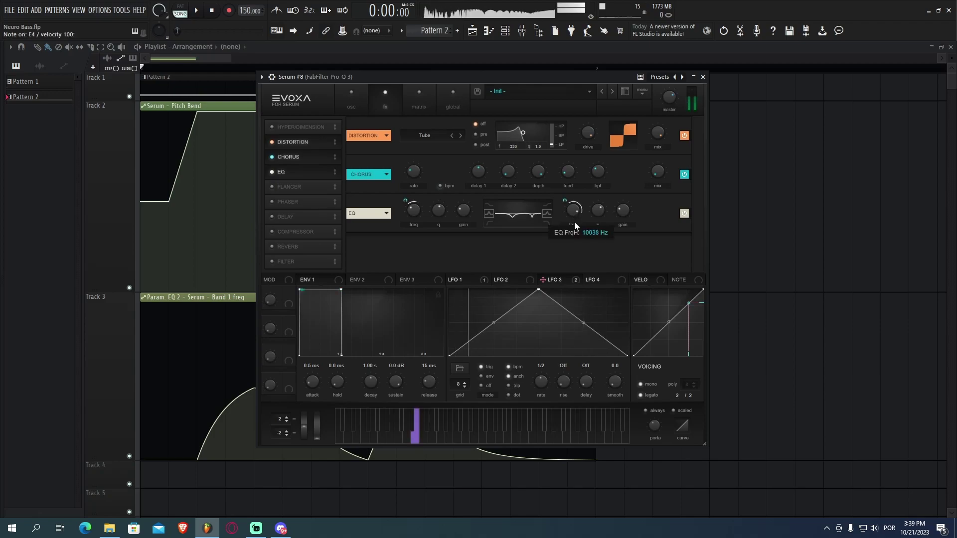
mouse_move(573, 208)
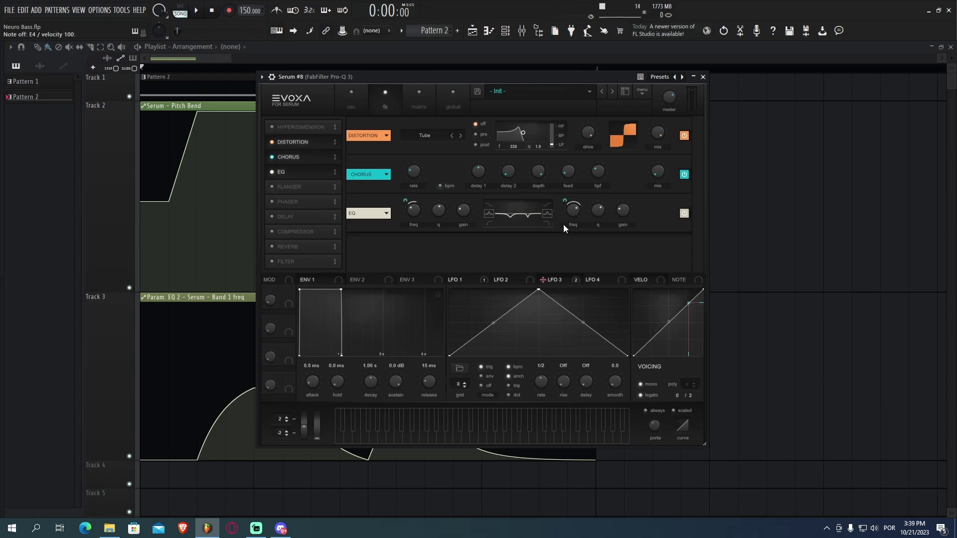
Step: Modulate the chorus mix with LFO 2, and add an MG Low 6 filter with 100% fat and its cutoff driven by LFO 4
click(507, 280)
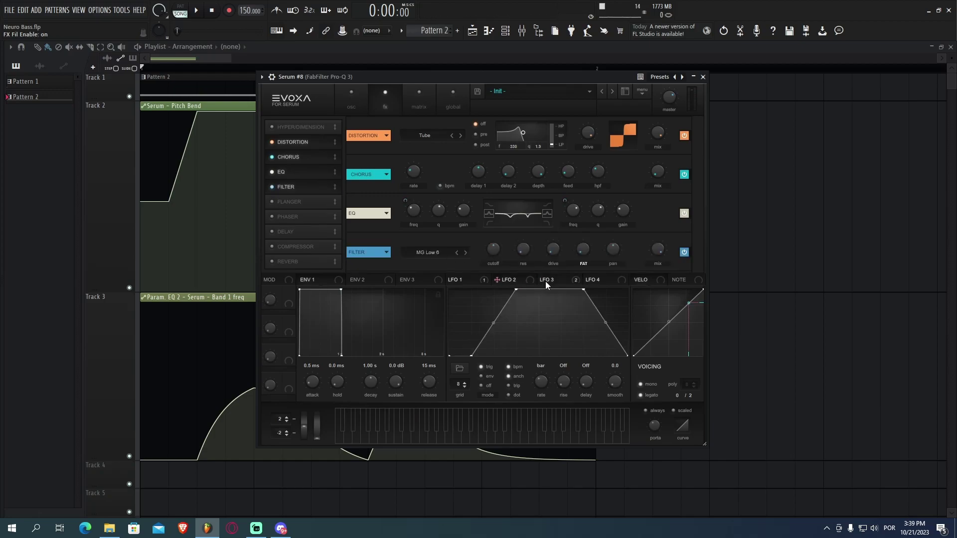
click(598, 279)
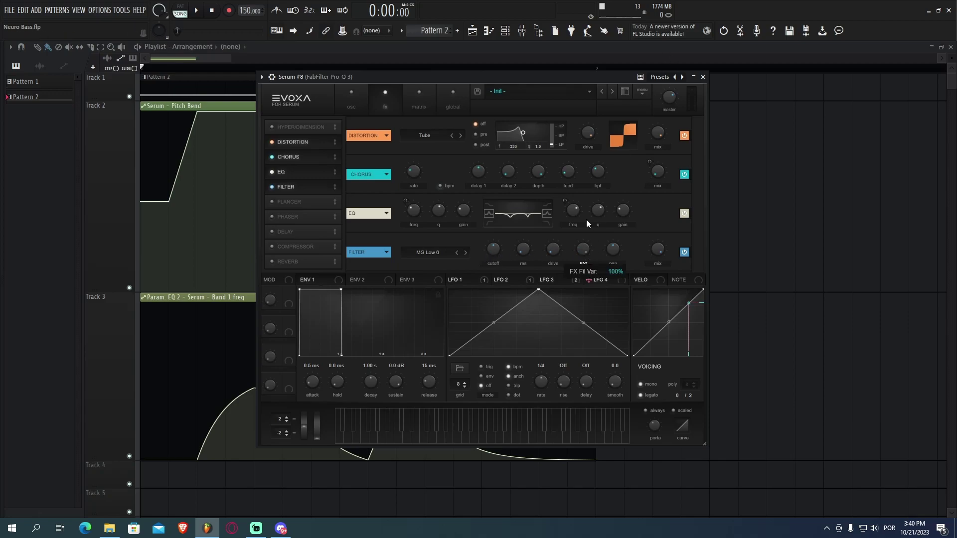
drag(600, 278, 494, 252)
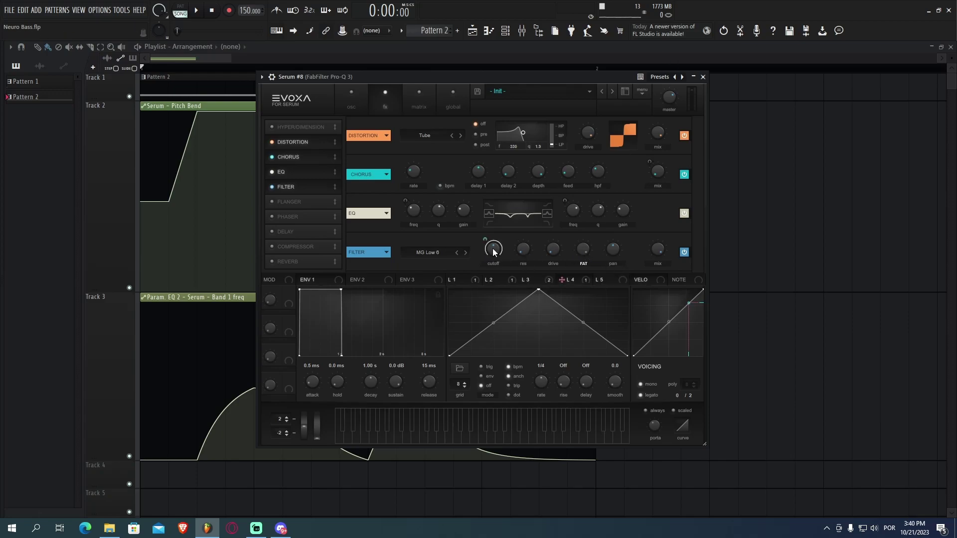
Step: Shape LFO 4 into a quick initial dip, a steep rise, a long plateau and a final fall, in trigger mode at a one-bar rate
drag(540, 296, 376, 287)
drag(538, 322, 493, 355)
click(481, 367)
drag(583, 324, 538, 289)
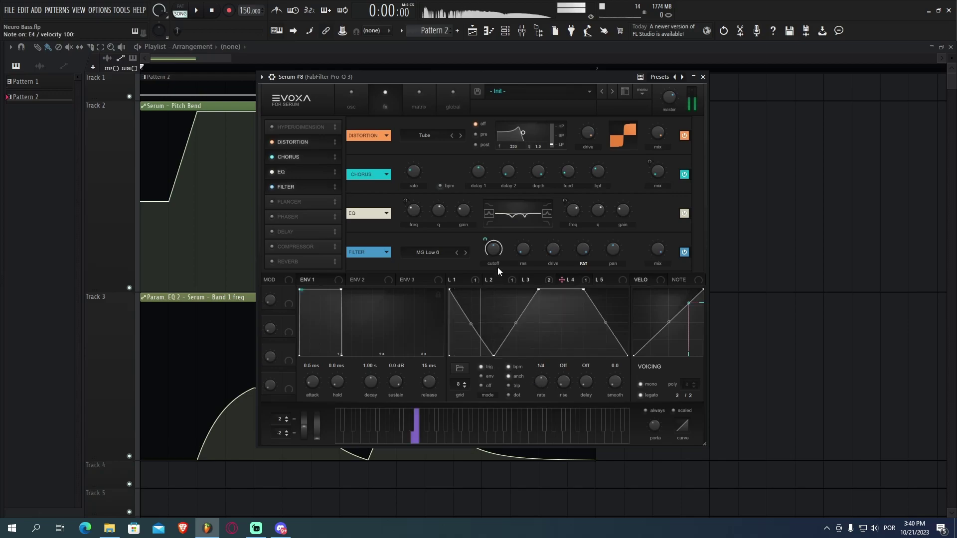
drag(541, 382, 537, 392)
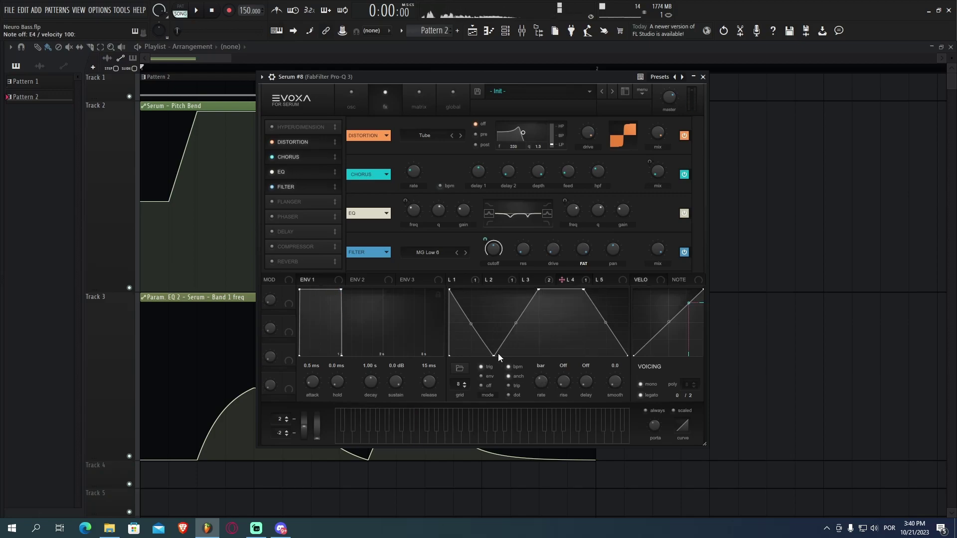
drag(493, 356, 471, 356)
Step: Enable a linked, unsynced delay with a time of 2.83 ms and its filter at 449 Hz with Q 2.4
click(314, 231)
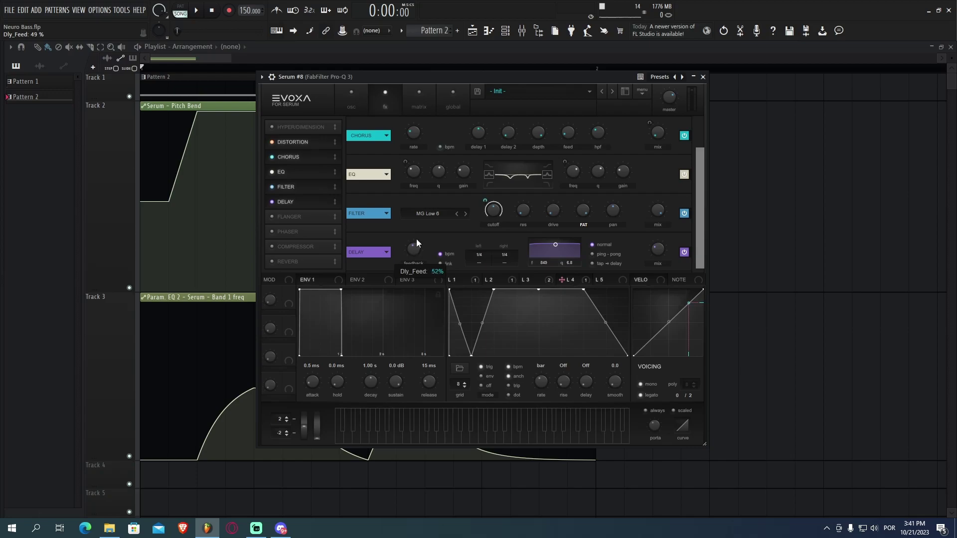
click(442, 254)
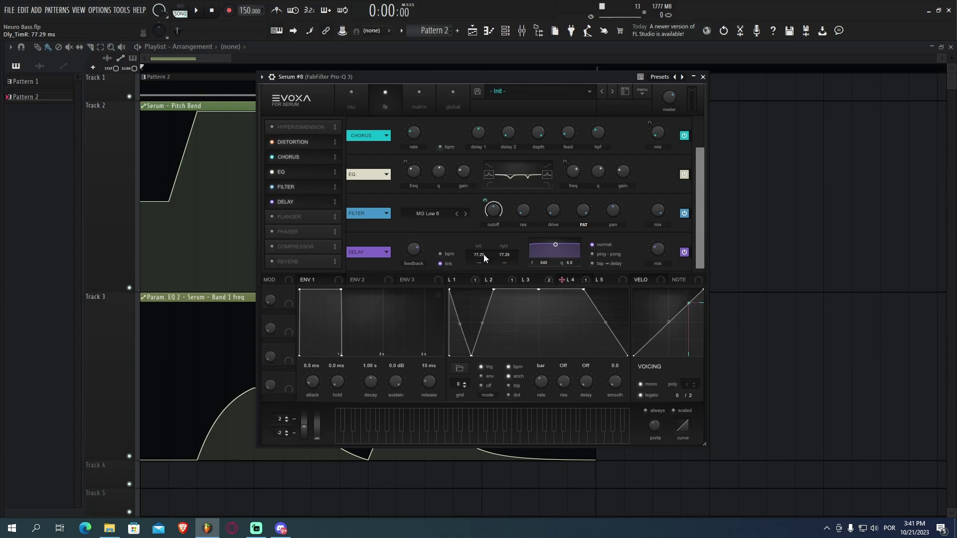
drag(483, 254, 480, 298)
drag(554, 244, 555, 255)
scroll(658, 246, up, 2)
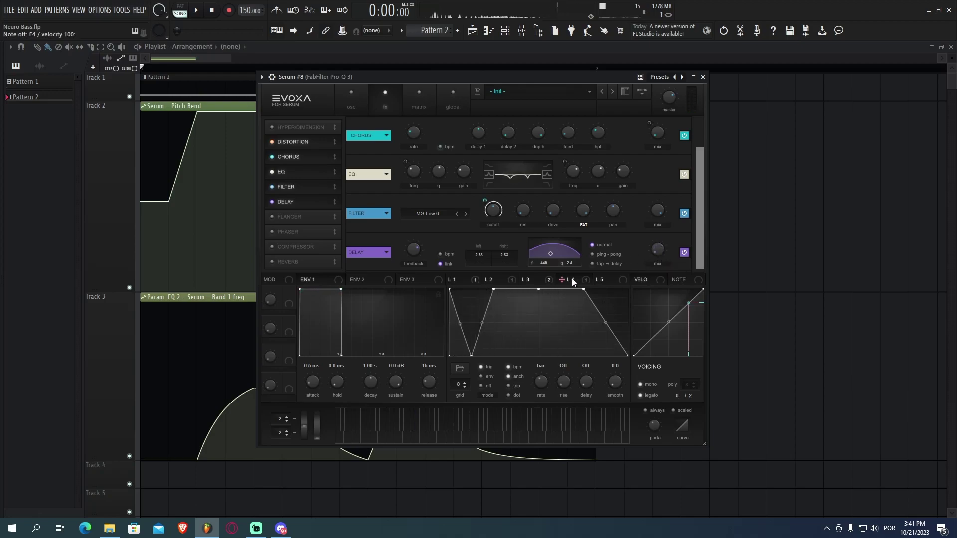
Step: Modulate the delay mix with LFO 4 and play a note to audition the bass
scroll(654, 250, down, 8)
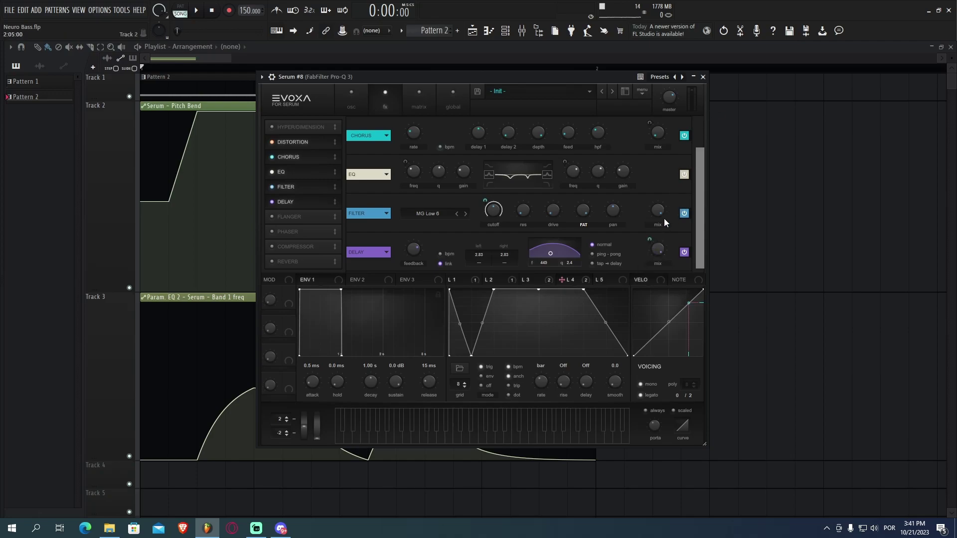
drag(650, 238, 644, 272)
drag(558, 78, 579, 74)
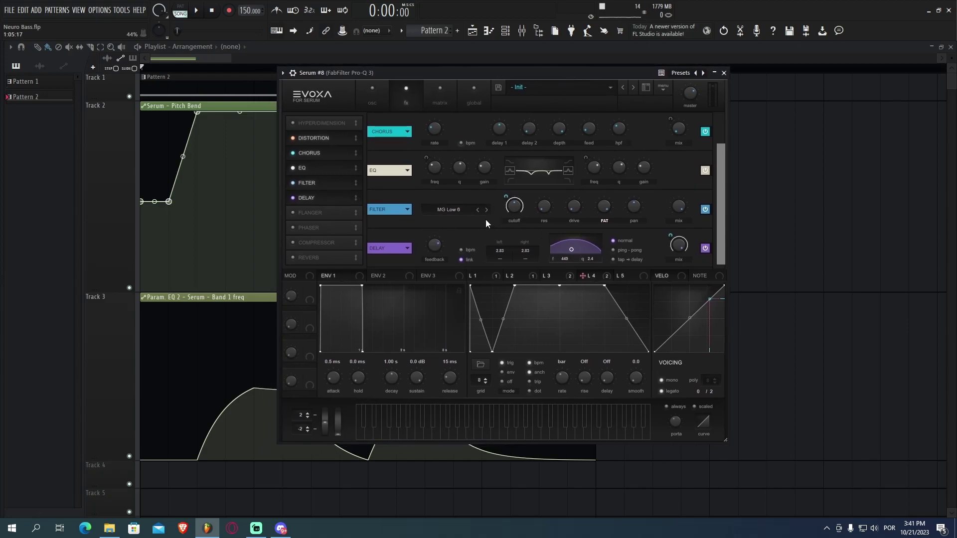
key(c)
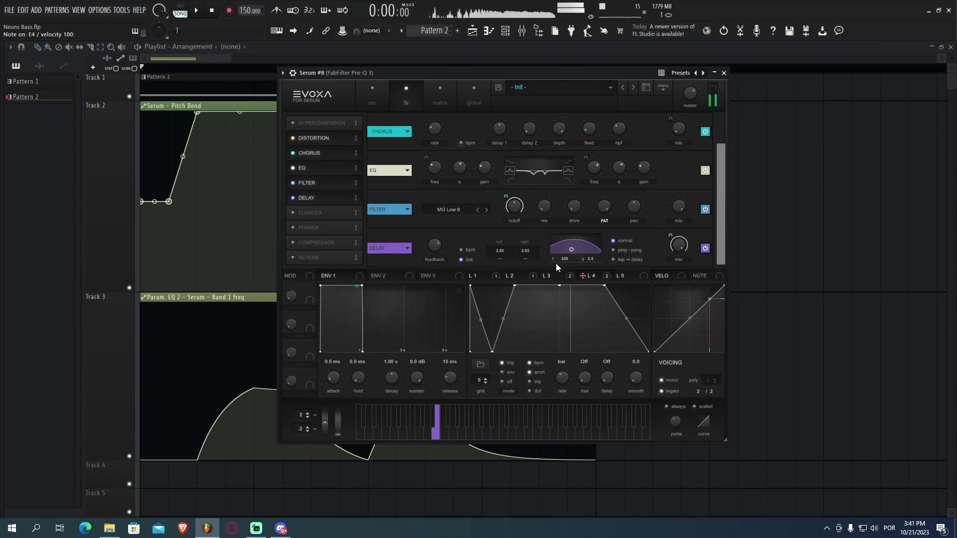
Step: Set the delay time to 23.57 ms and retune the delay's filter to 579 Hz with Q 1.2
drag(569, 250, 572, 254)
mouse_move(441, 246)
mouse_down()
mouse_move(447, 227)
mouse_move(438, 253)
mouse_up()
drag(507, 250, 508, 238)
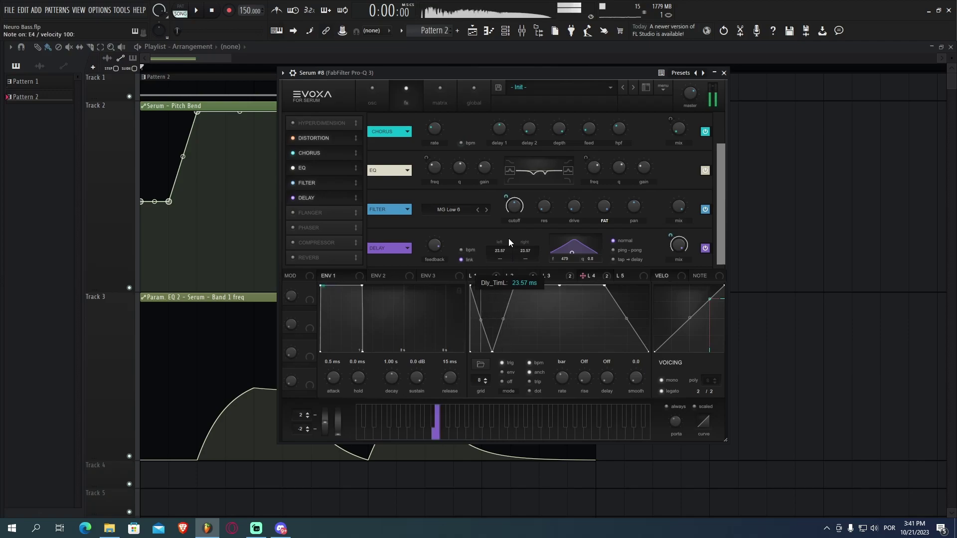
drag(573, 252, 574, 253)
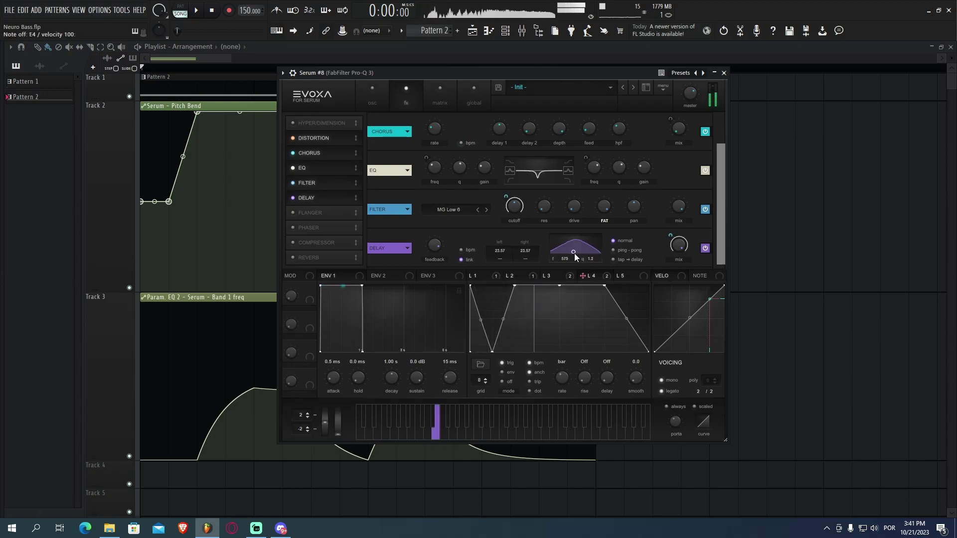
click(431, 245)
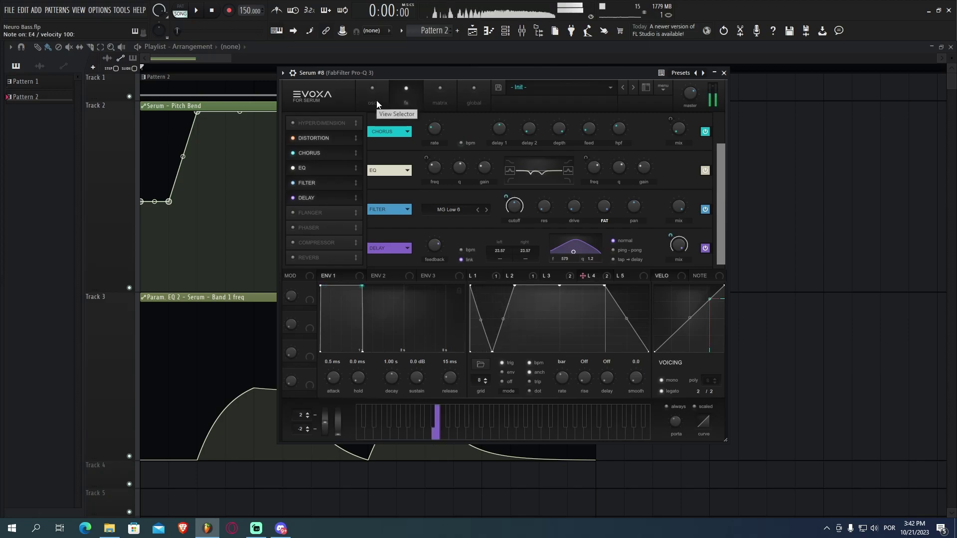
Step: Open the mixer's Serum track and lower the high-pass band of its first Parametric EQ 2 to 20 Hz
key(F6)
key(F9)
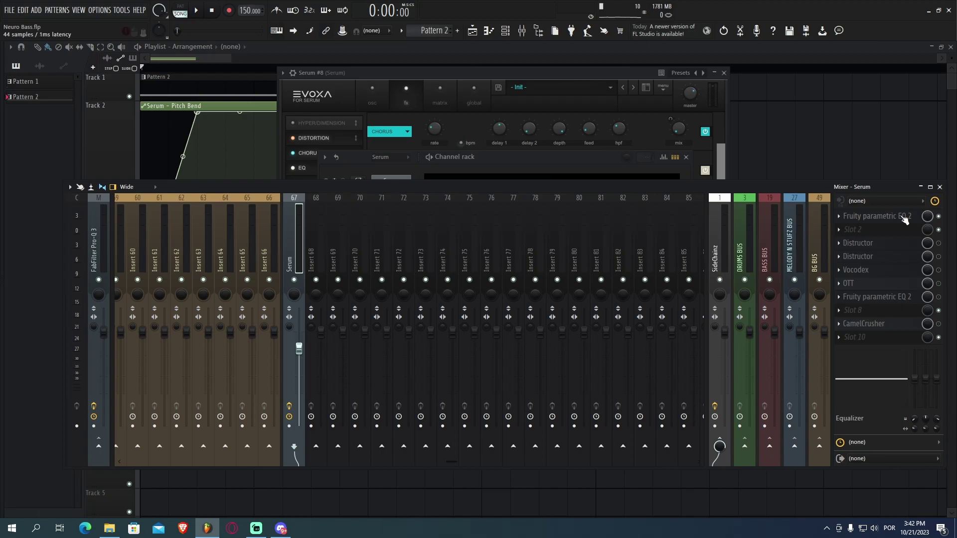
click(905, 217)
drag(276, 144, 397, 197)
drag(456, 360, 456, 343)
drag(321, 279, 186, 281)
click(909, 219)
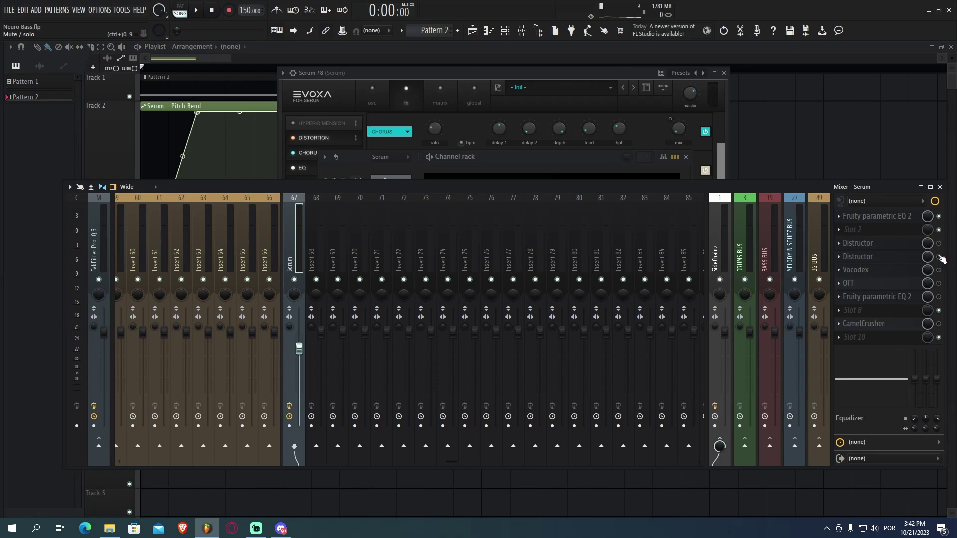
Step: Audition the Blood overdrive Distructor in slot 4, then switch to the Aperture Distructor in slot 3 instead
click(895, 257)
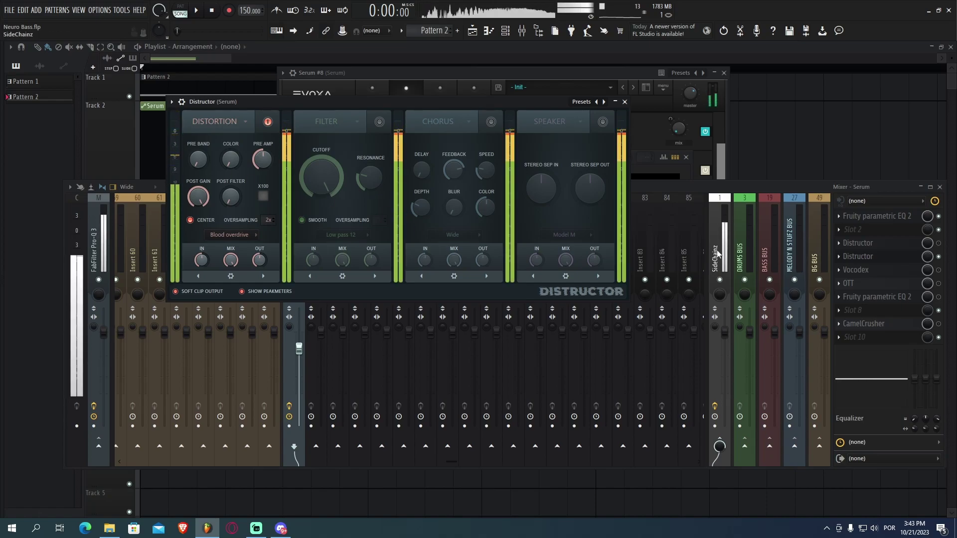
click(945, 261)
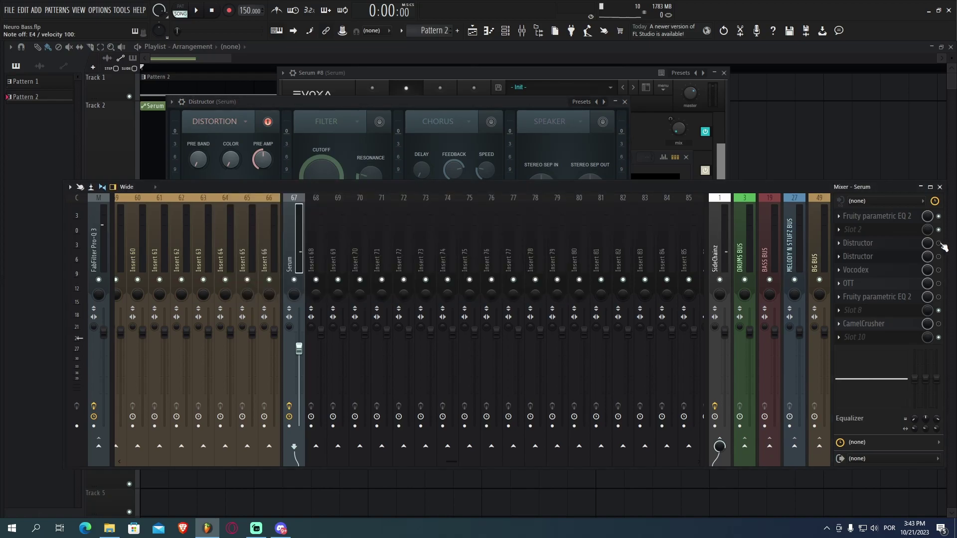
click(900, 245)
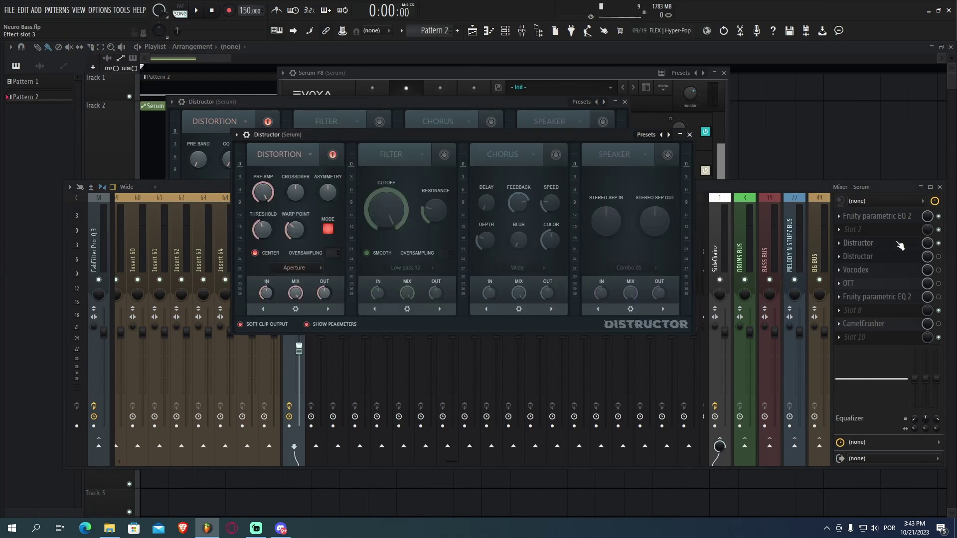
Step: Sweep the first EQ's high-pass band upward to hear its effect on the distortion, then return it to 20 Hz
click(877, 216)
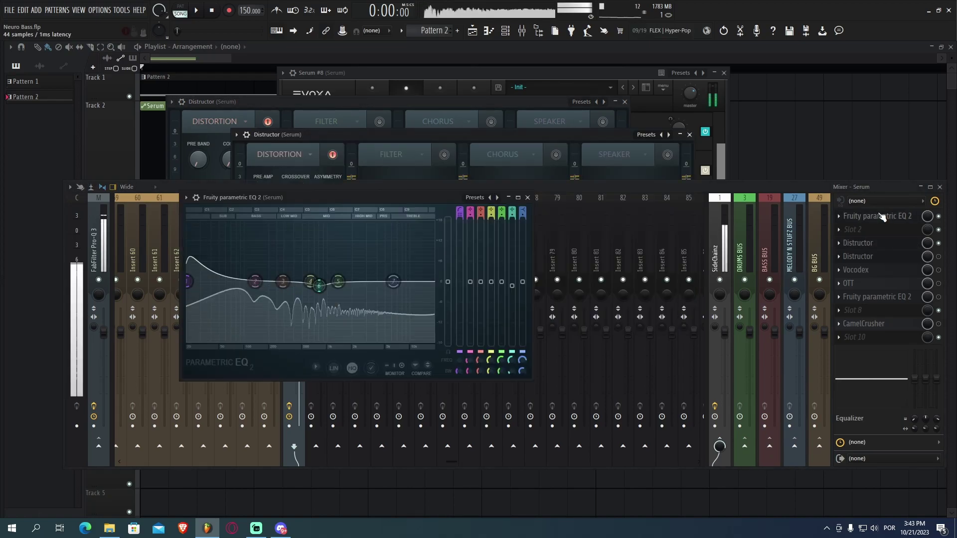
drag(267, 281, 213, 281)
click(908, 218)
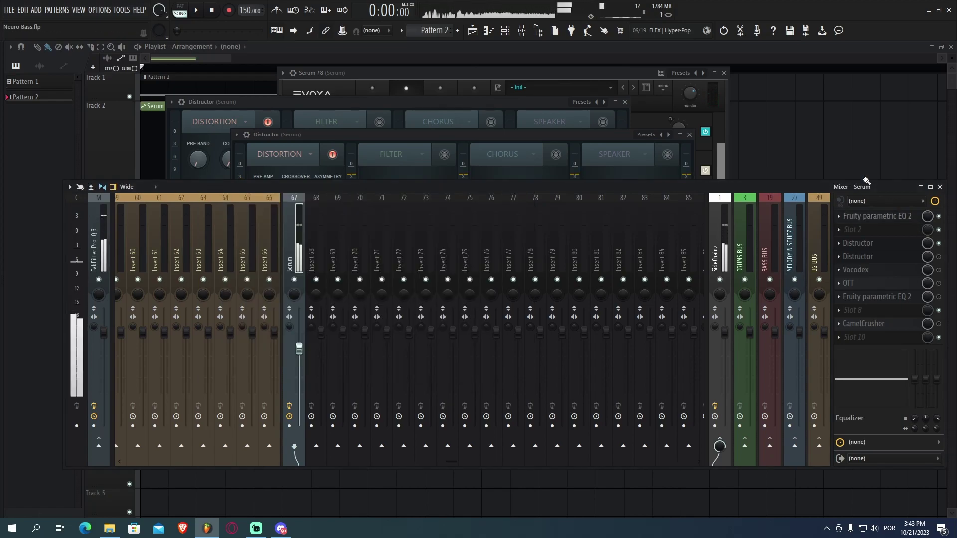
click(892, 219)
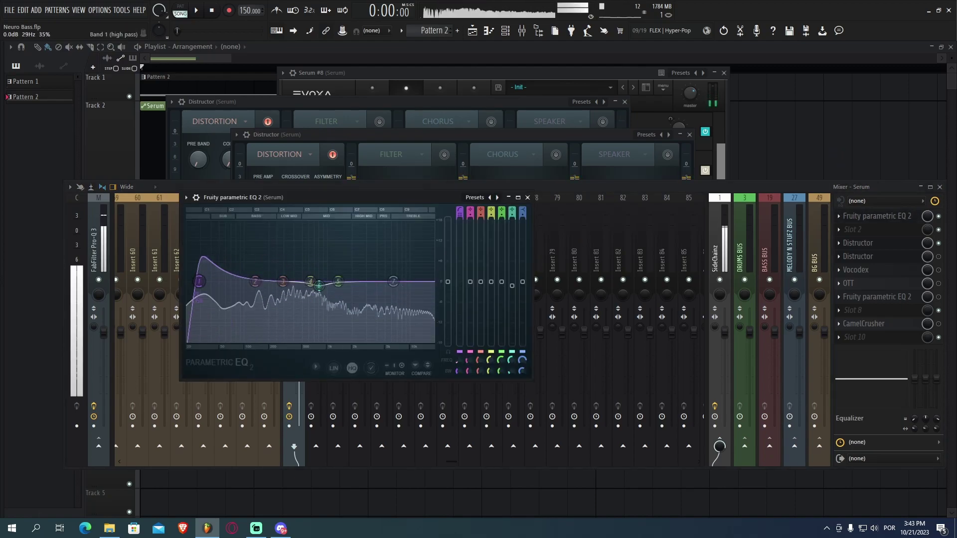
drag(200, 282, 188, 282)
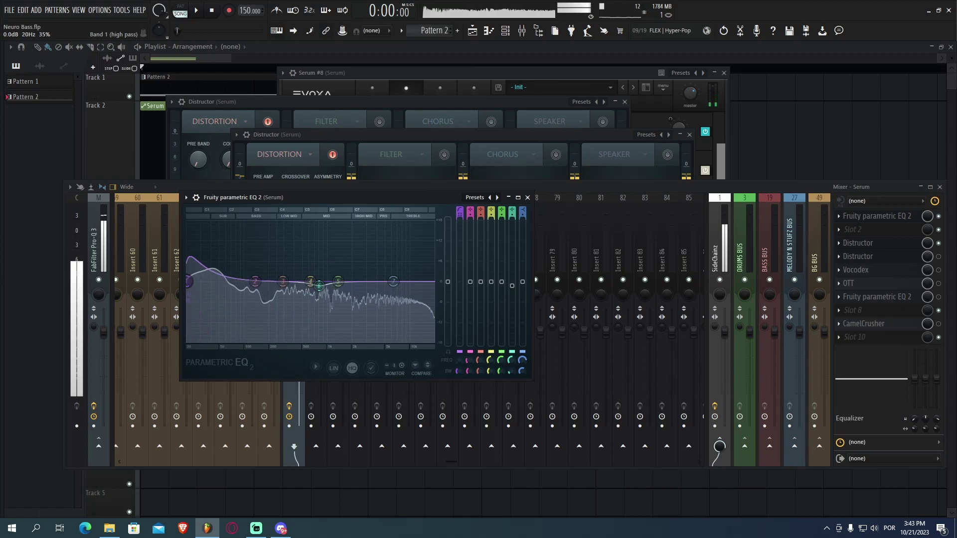
click(920, 221)
Step: Enable the Blood overdrive Distructor in place of the Aperture one and play a note to audition it
click(941, 260)
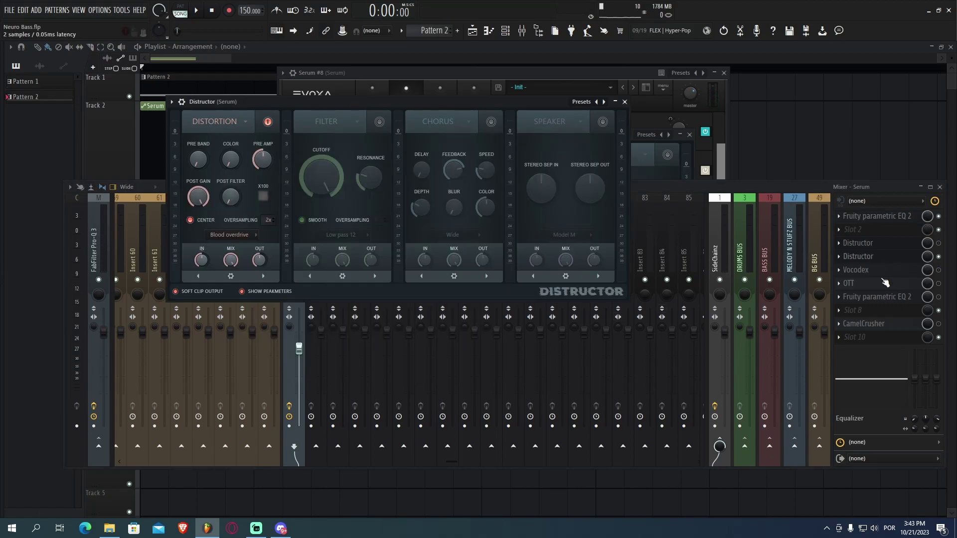
key(e)
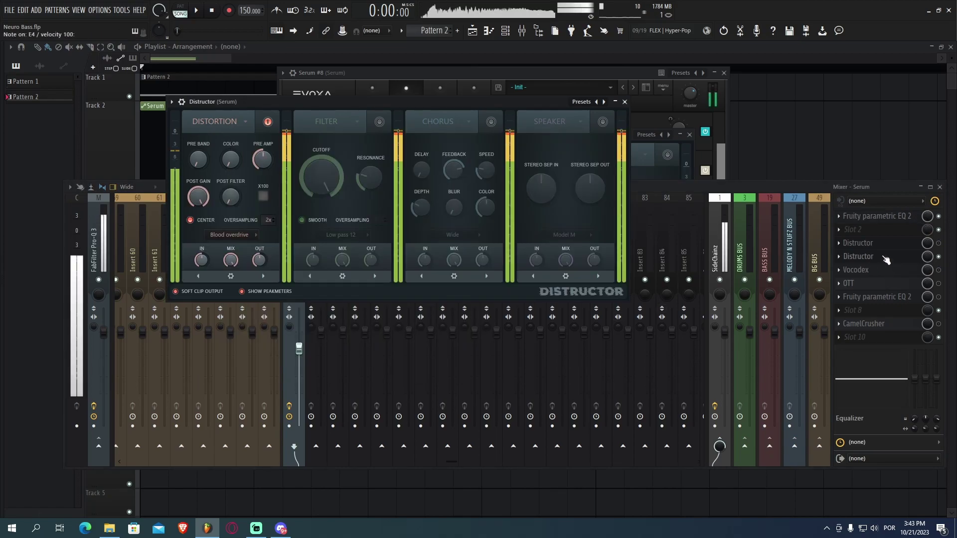
click(886, 260)
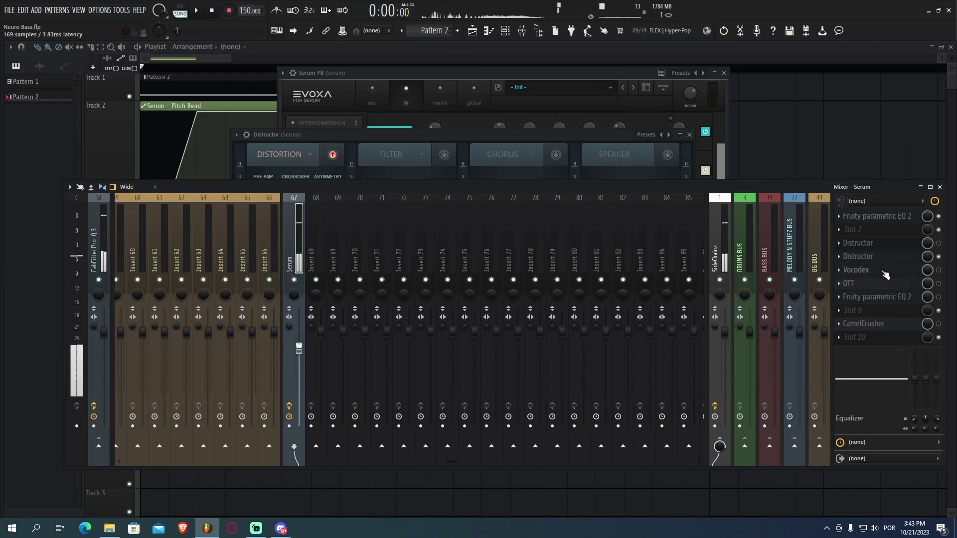
Step: Enable Vocodex on the Serum track, open its settings and play notes to audition the vocoded bass
click(888, 275)
click(888, 277)
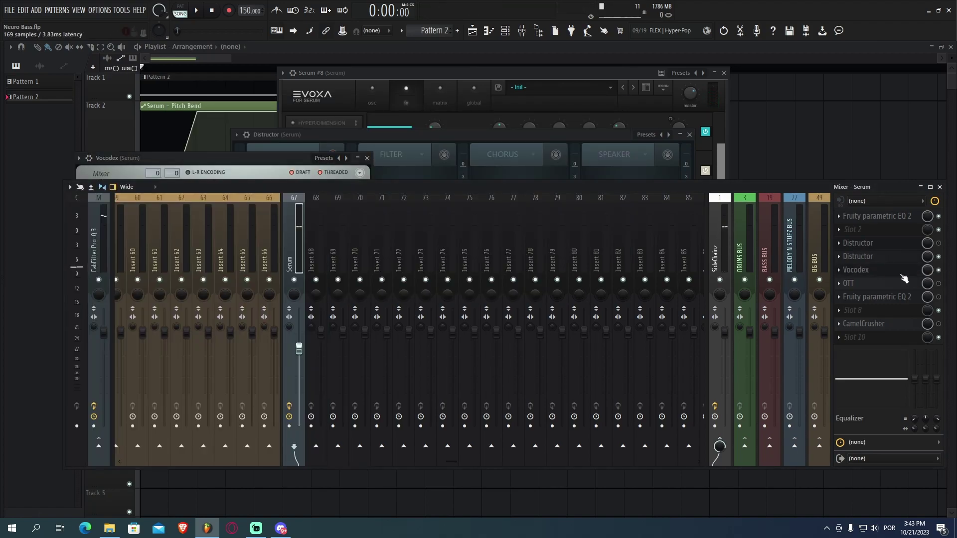
click(888, 277)
drag(245, 155, 490, 104)
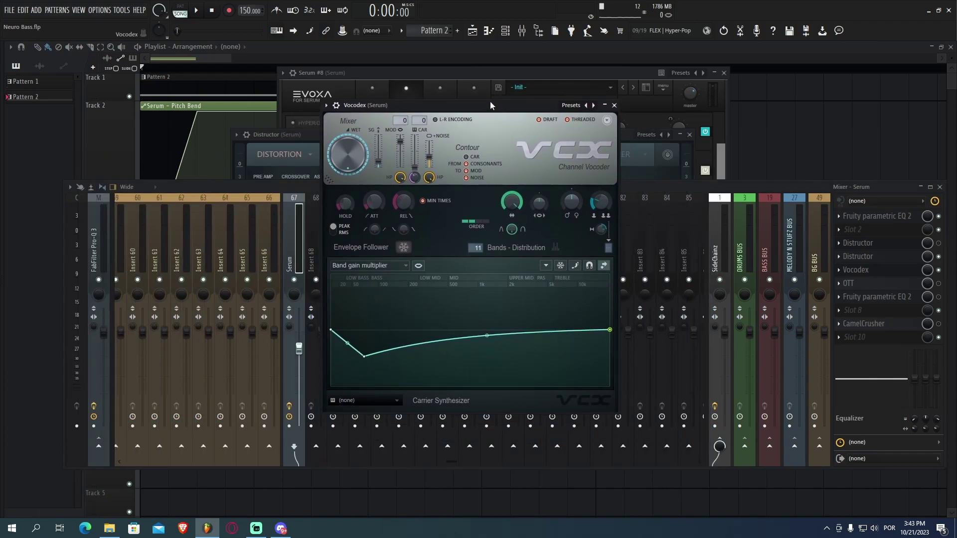
key(c)
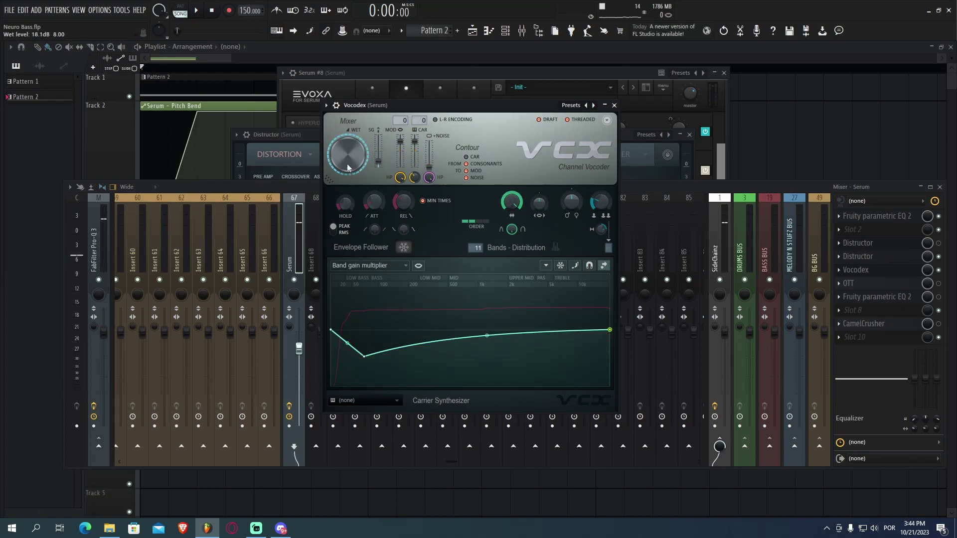
key(c)
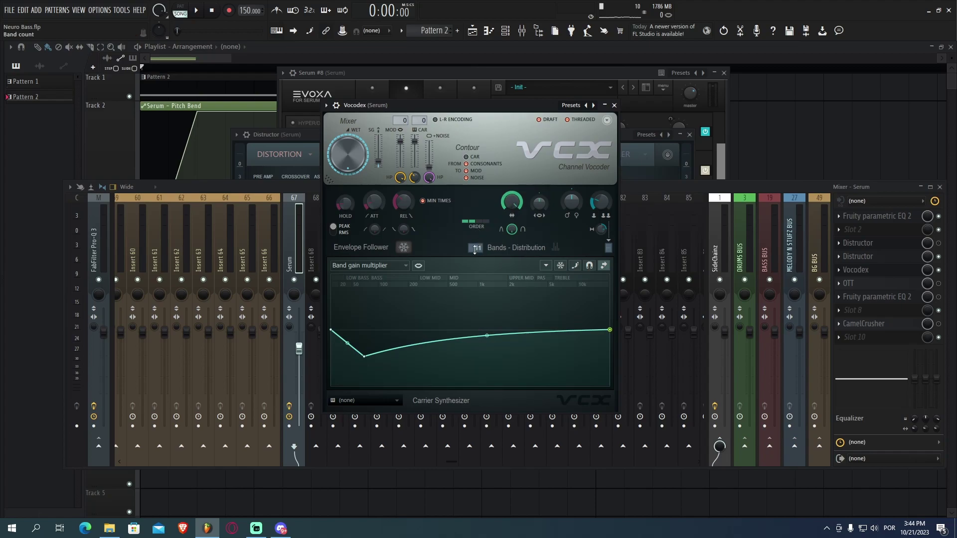
Step: Try Vocodex band counts up to 50, set the count to 20 and close the plugin
scroll(474, 248, up, 12)
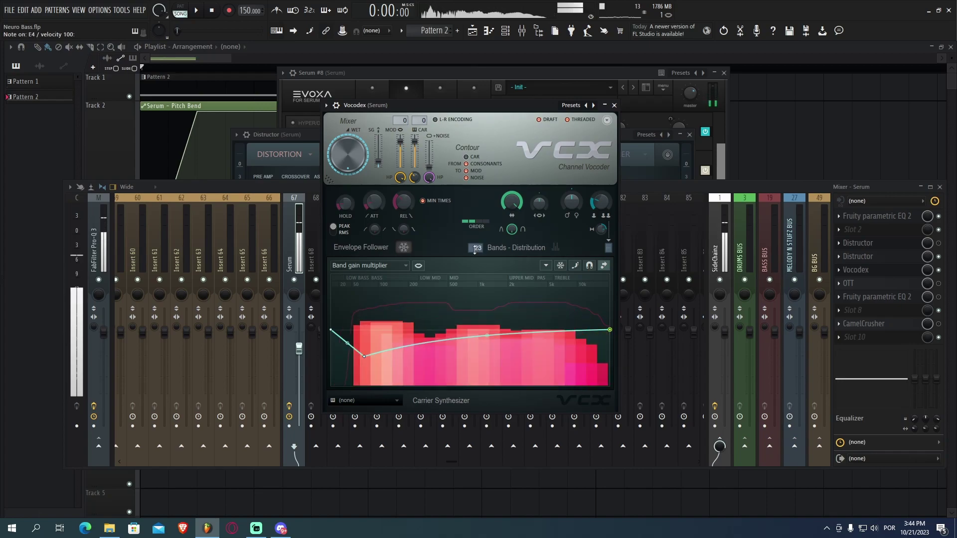
scroll(474, 248, up, 4)
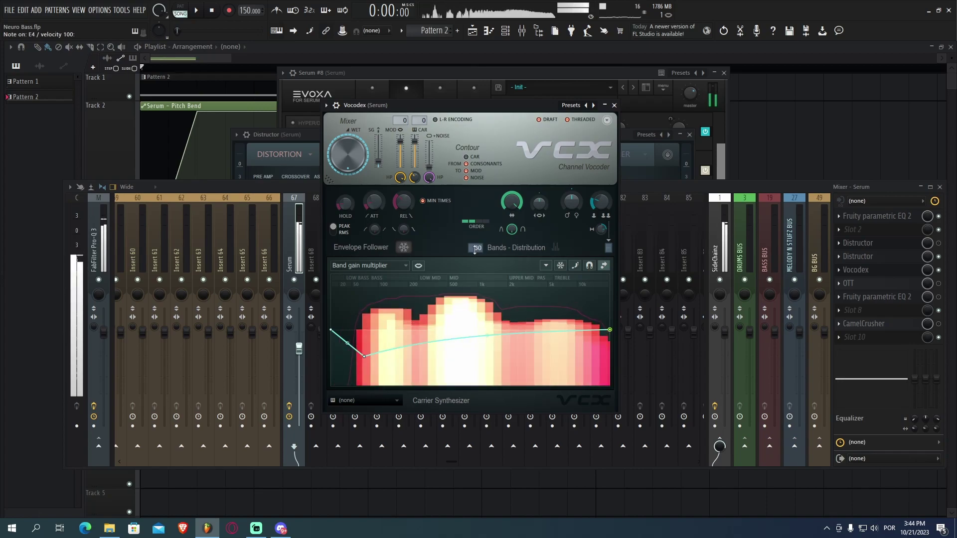
scroll(474, 248, down, 7)
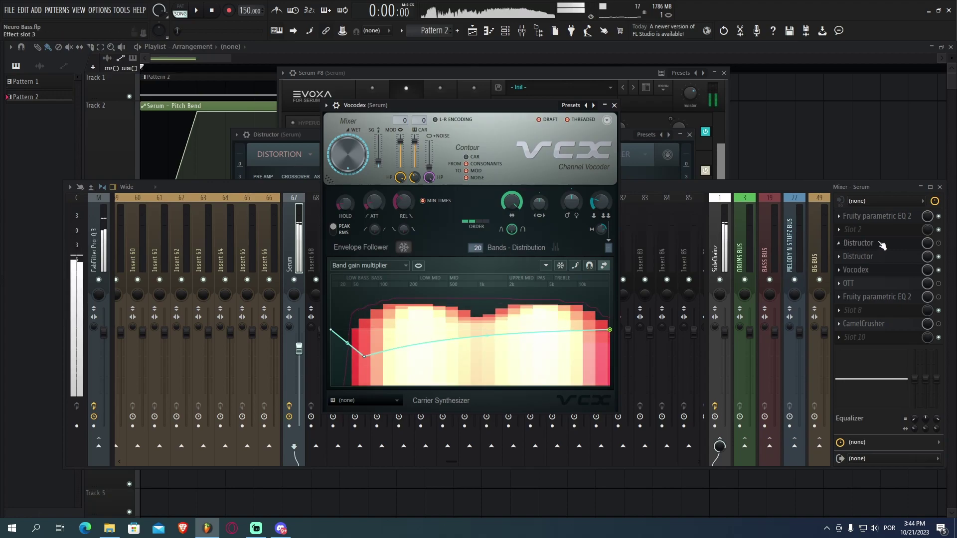
click(907, 272)
Step: Enable the OTT compressor on the Serum track and audition the bass with its settings in view
click(915, 283)
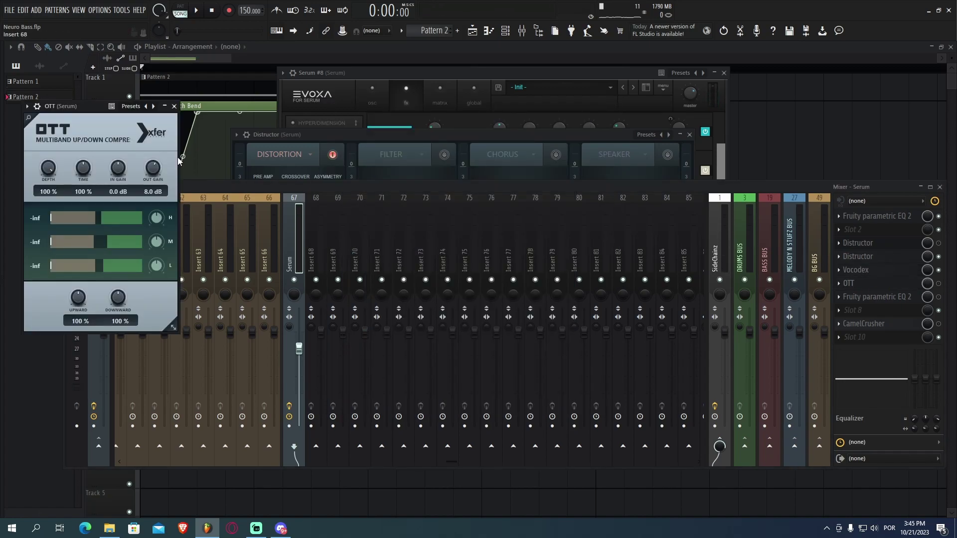
drag(53, 107, 535, 151)
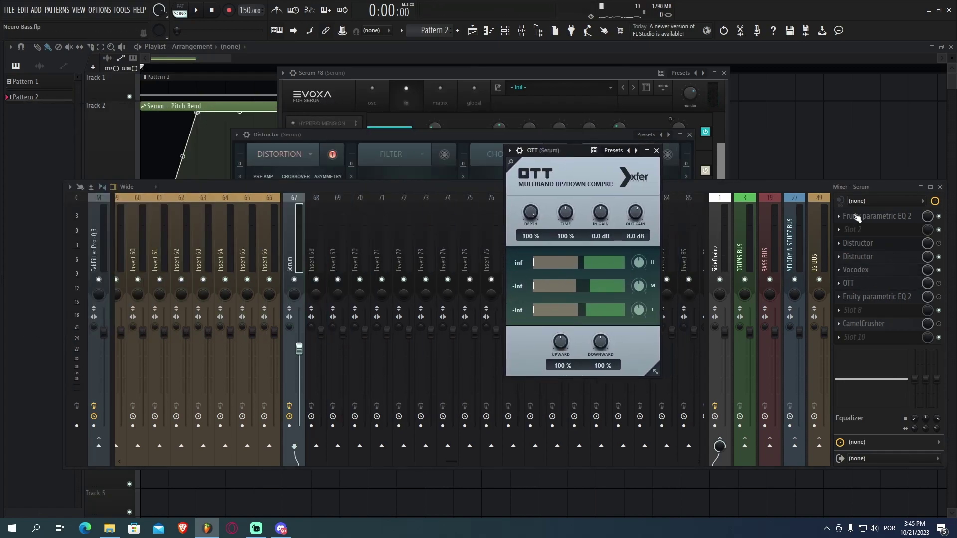
click(941, 285)
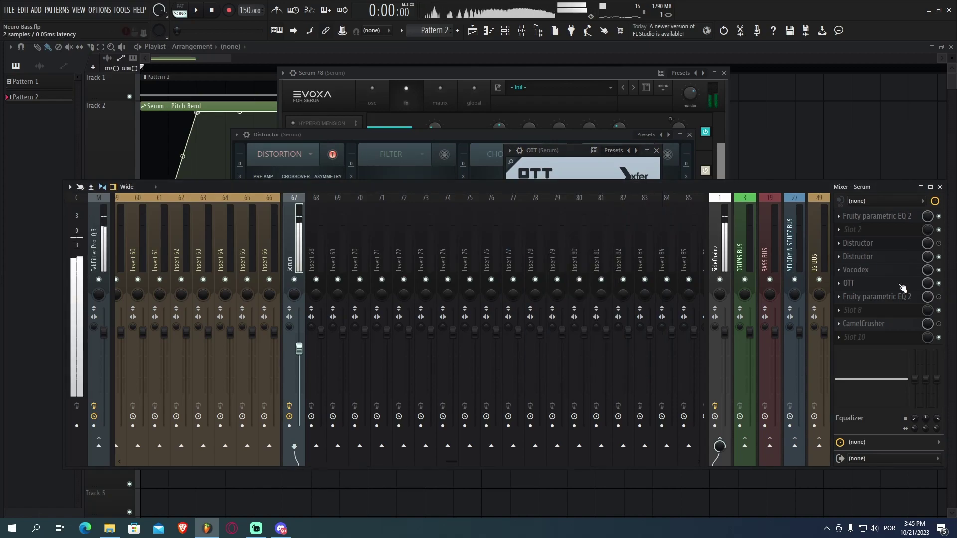
click(599, 166)
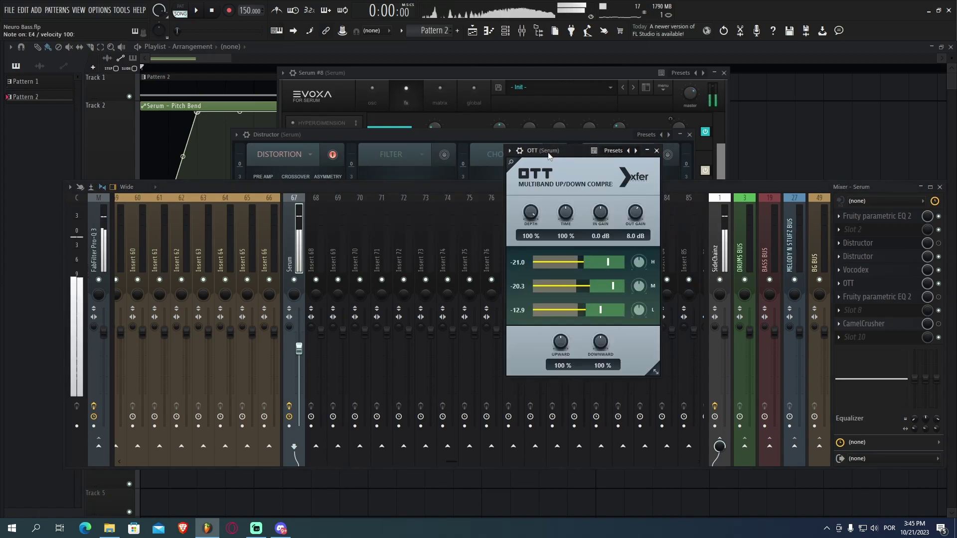
Step: Enable the second Parametric EQ 2 in slot 7, place its window beside OTT and play a note
click(907, 298)
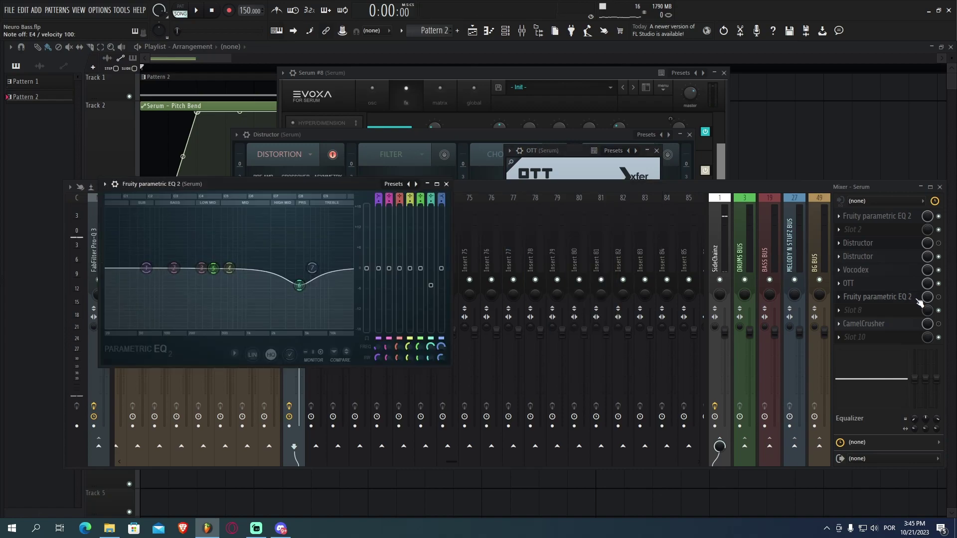
click(877, 296)
click(877, 297)
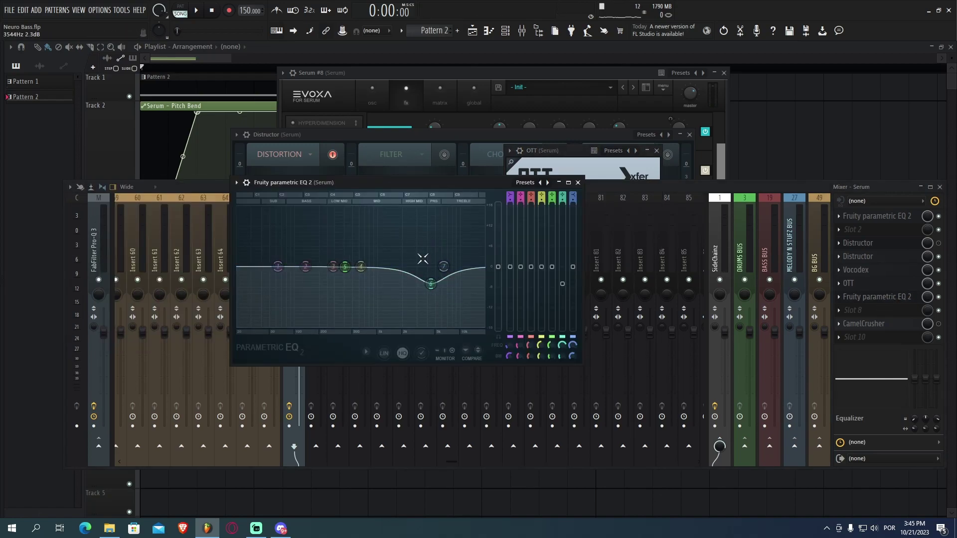
drag(552, 162, 592, 146)
drag(475, 180, 437, 171)
key(e)
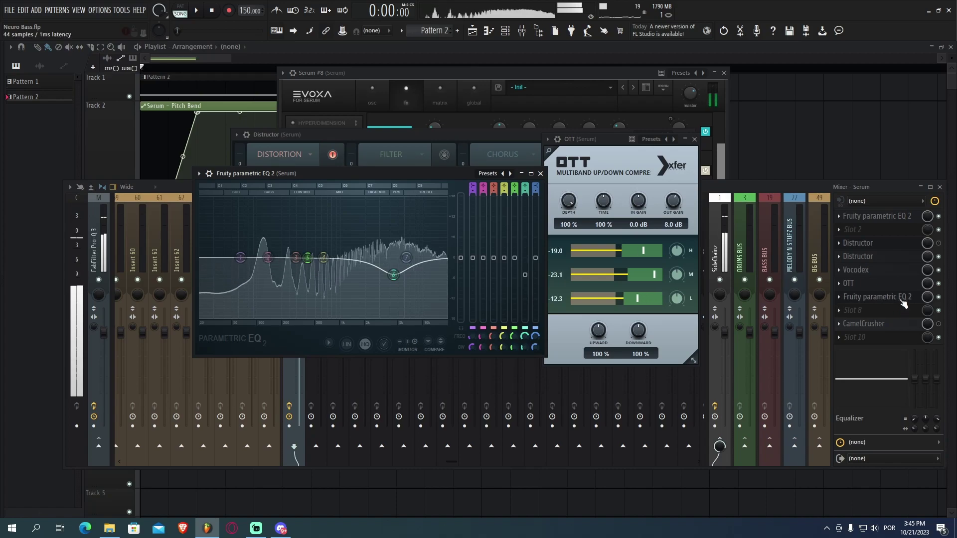
Step: Enable CamelCrusher at the end of the effects chain, audition the bass with several notes and close its window
click(939, 332)
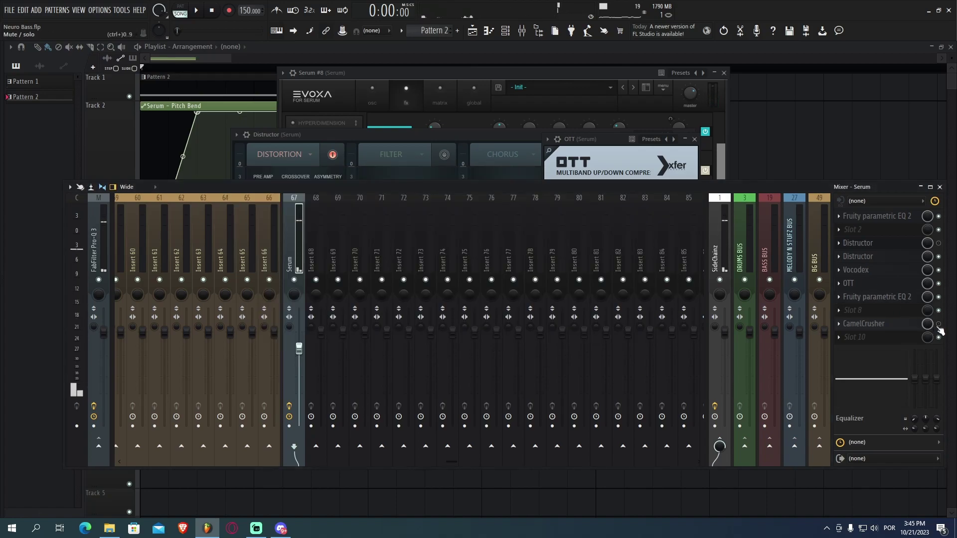
click(901, 328)
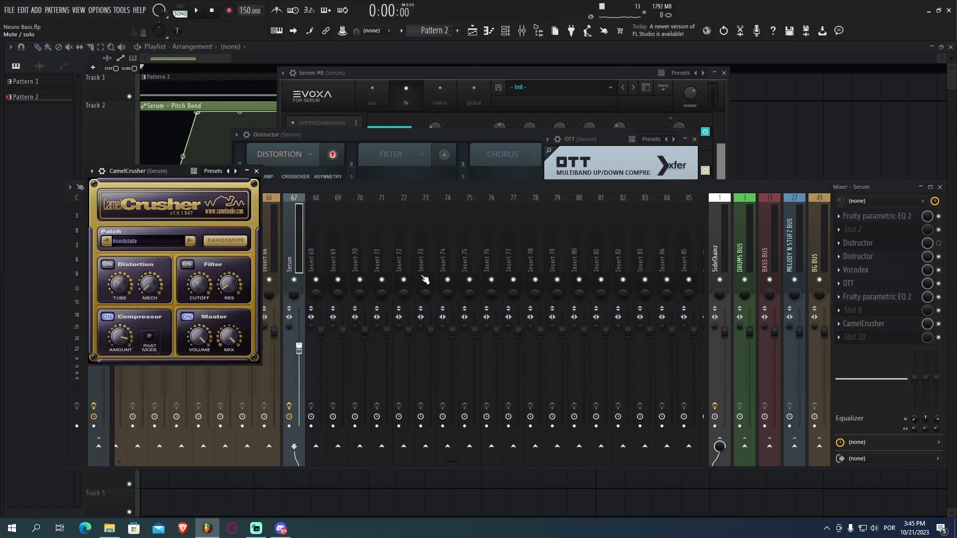
key(c)
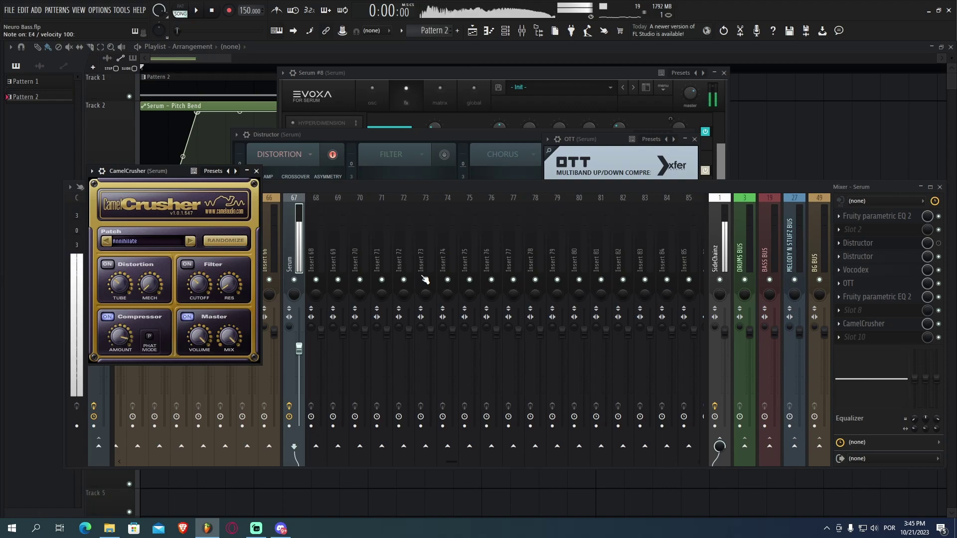
key(c)
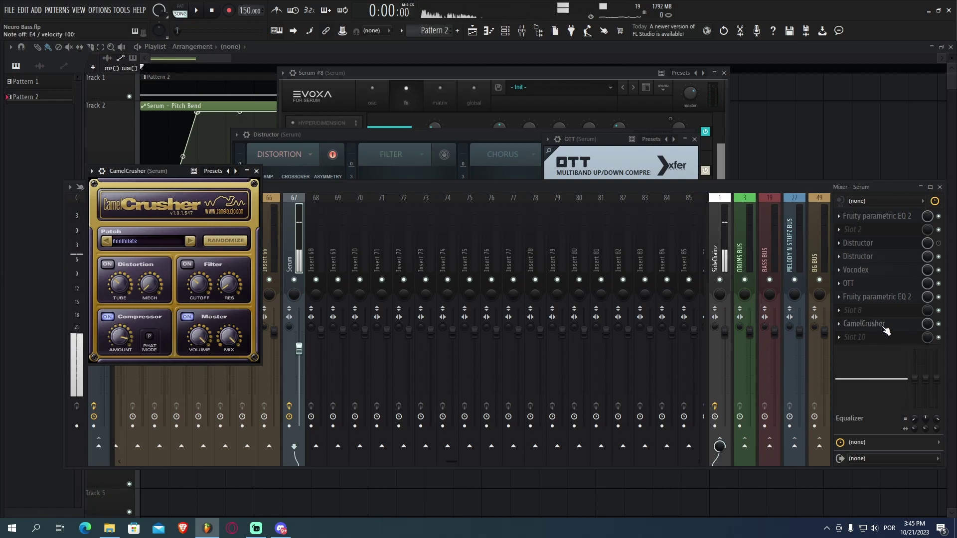
key(c)
key(c)
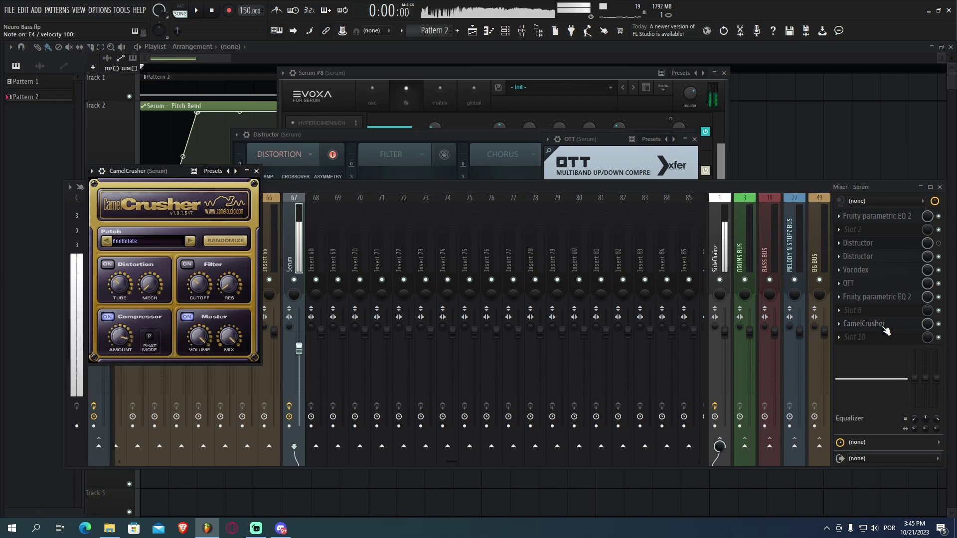
key(c)
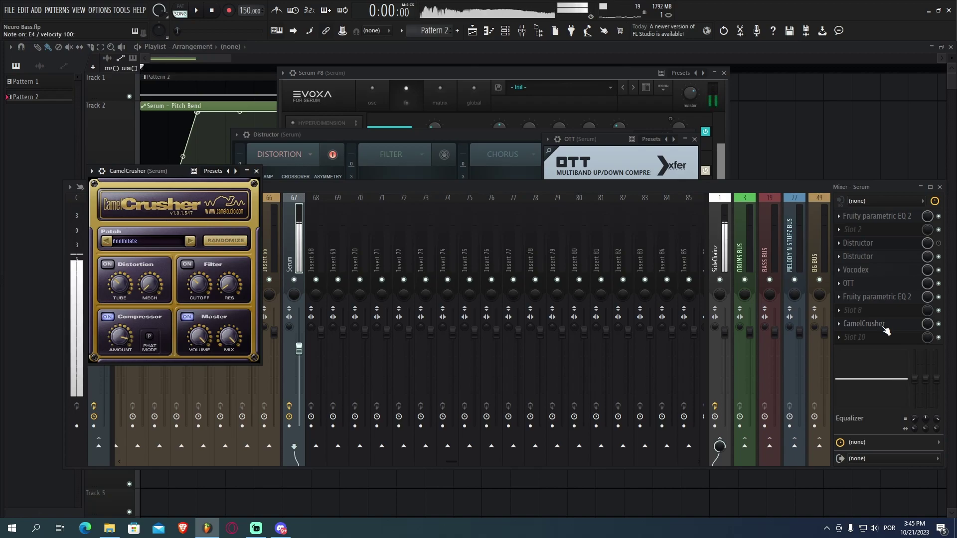
key(e)
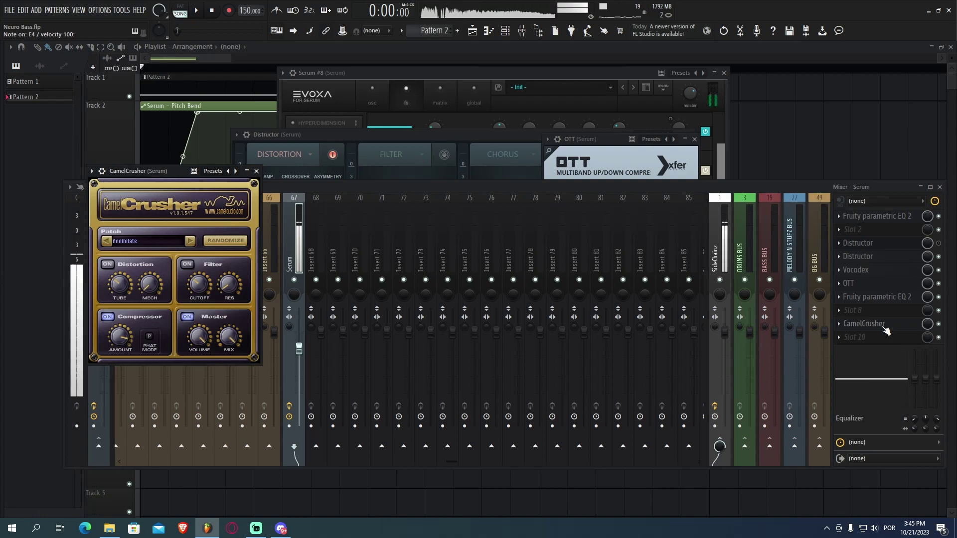
click(885, 325)
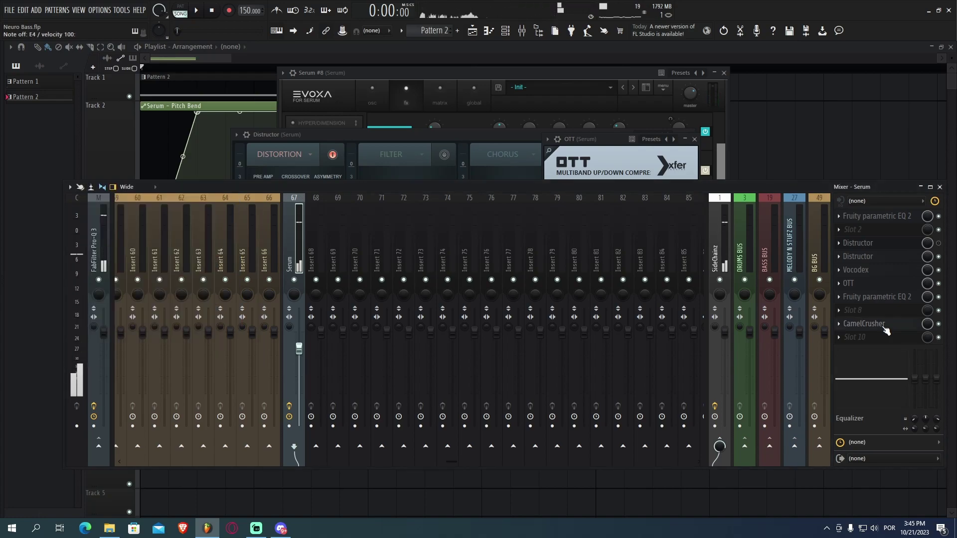
Step: Clone the Serum #8 channel and move the new instance's window up clear of the mixer
click(373, 99)
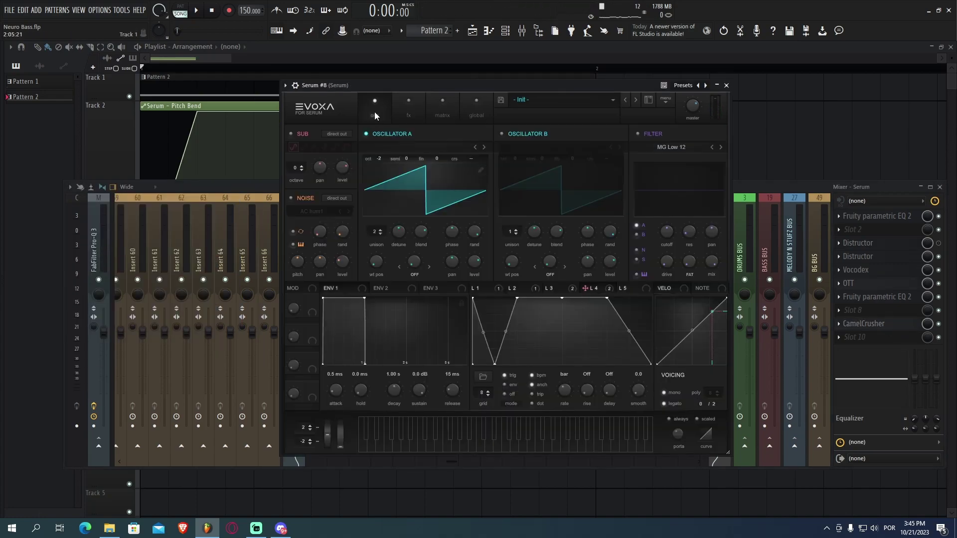
click(411, 147)
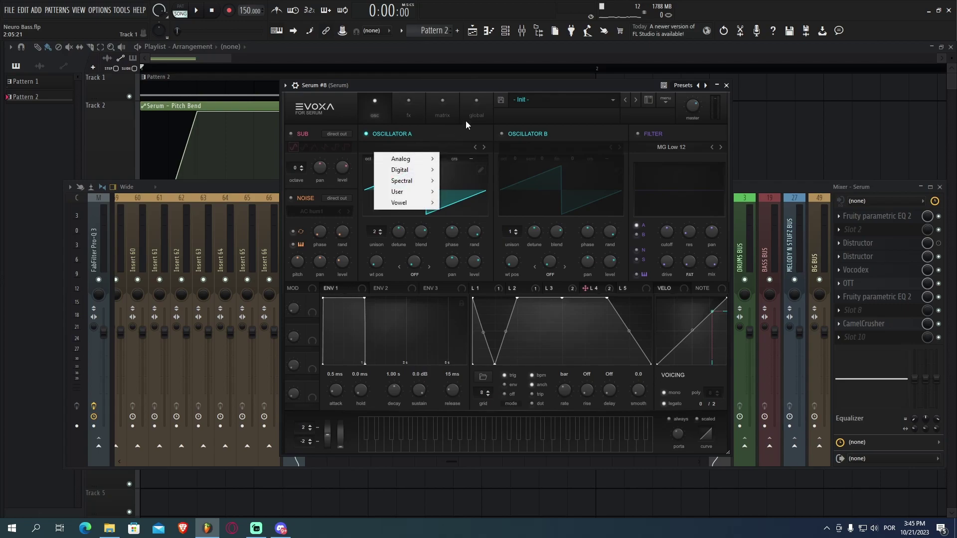
click(492, 88)
key(F6)
right_click(396, 302)
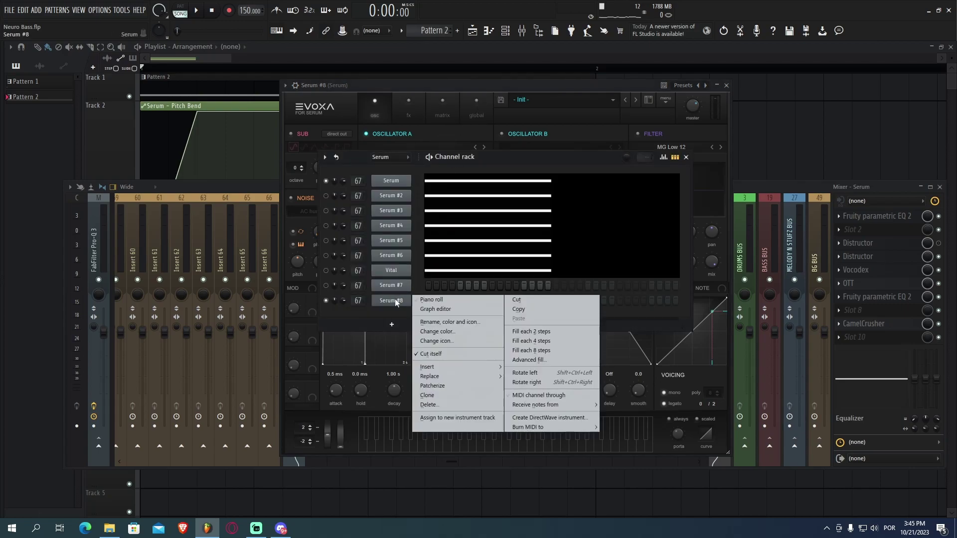
click(427, 395)
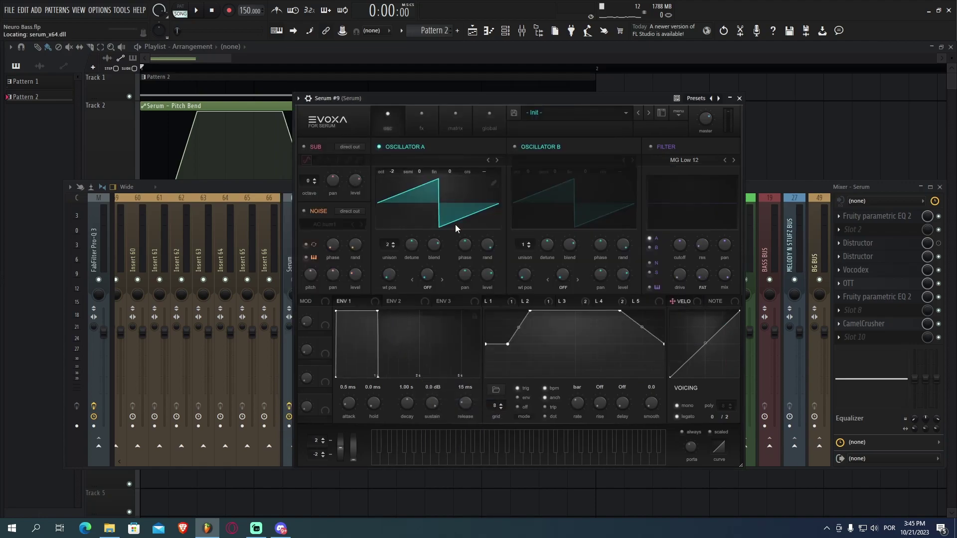
drag(477, 93, 473, 71)
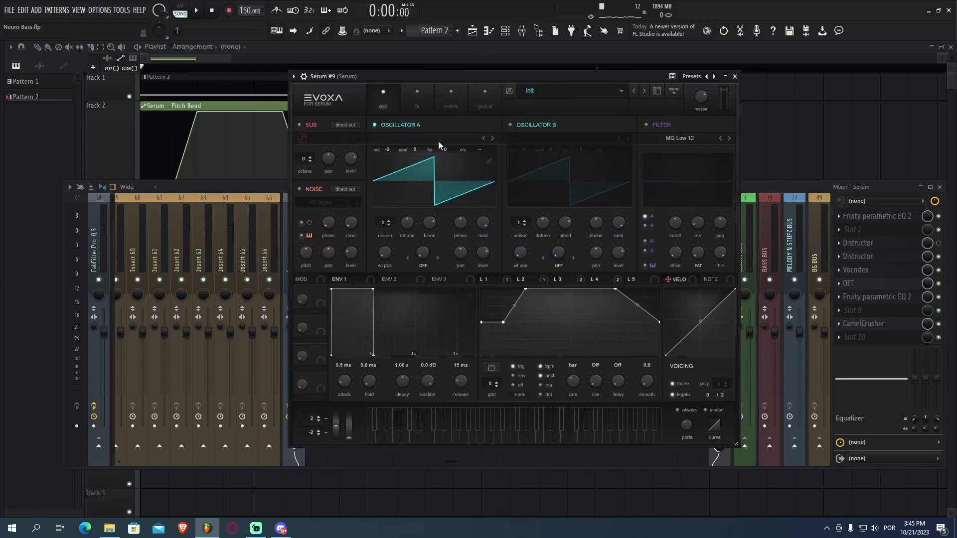
Step: Load the Electric Guitar [SL] spectral wavetable into oscillator A of the cloned Serum and audition it with a note
click(439, 142)
mouse_move(433, 177)
click(480, 198)
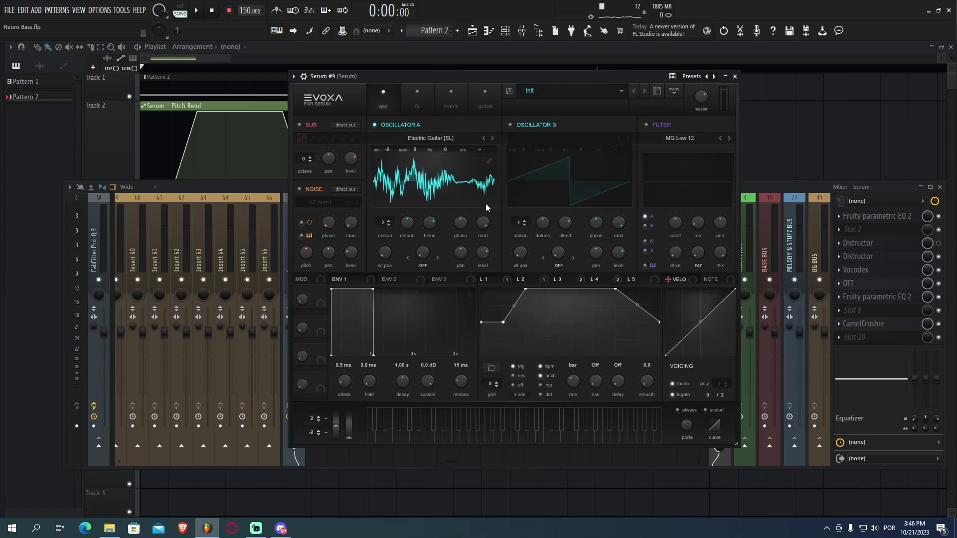
drag(531, 75, 522, 74)
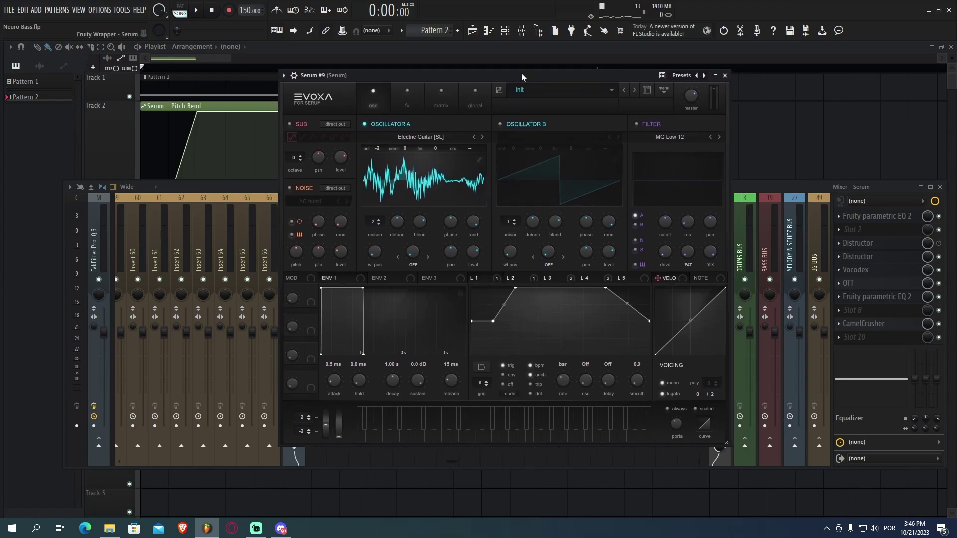
key(z)
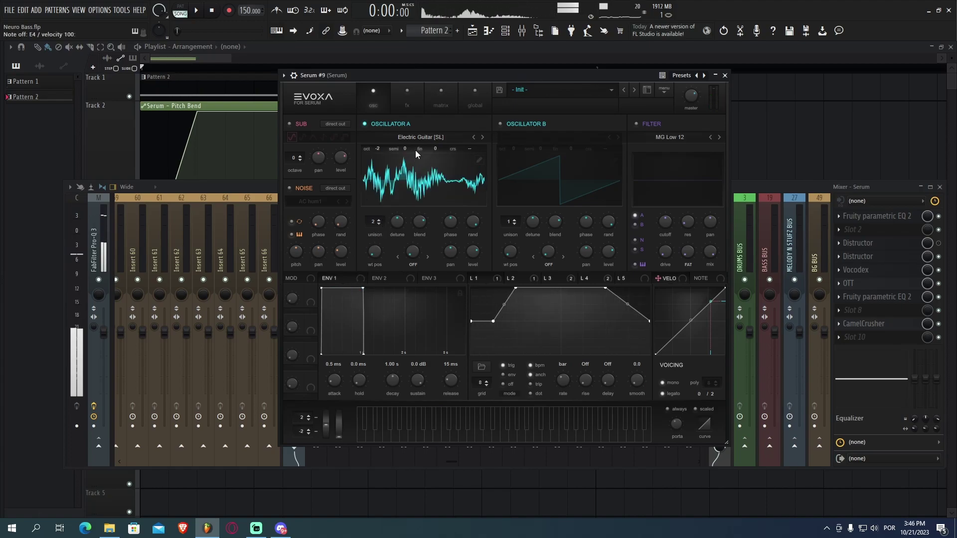
Step: Switch oscillator A to the Basic Shapes analog wavetable and move its wavetable position to the square wave
click(430, 136)
mouse_move(406, 159)
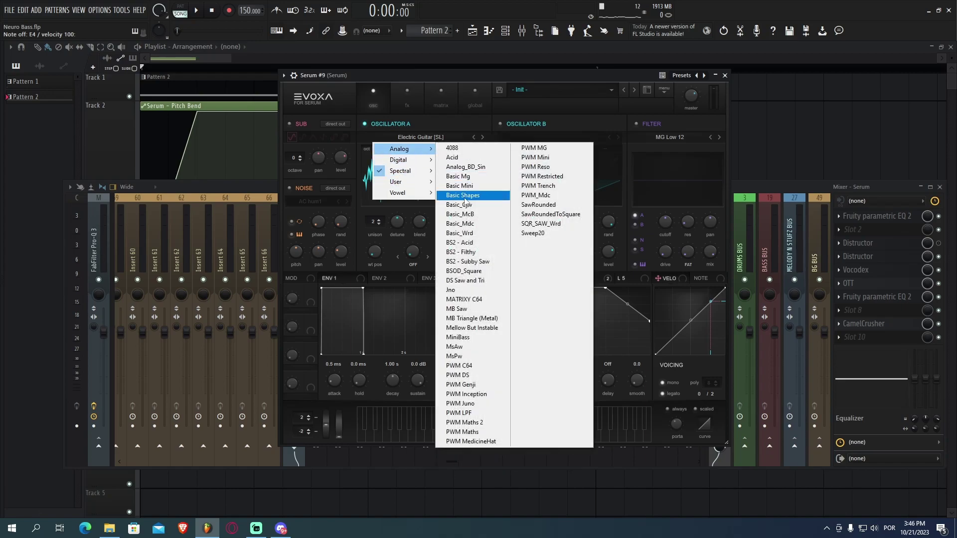
click(463, 195)
mouse_move(376, 253)
mouse_down()
mouse_move(377, 231)
mouse_move(372, 267)
mouse_move(375, 237)
mouse_up()
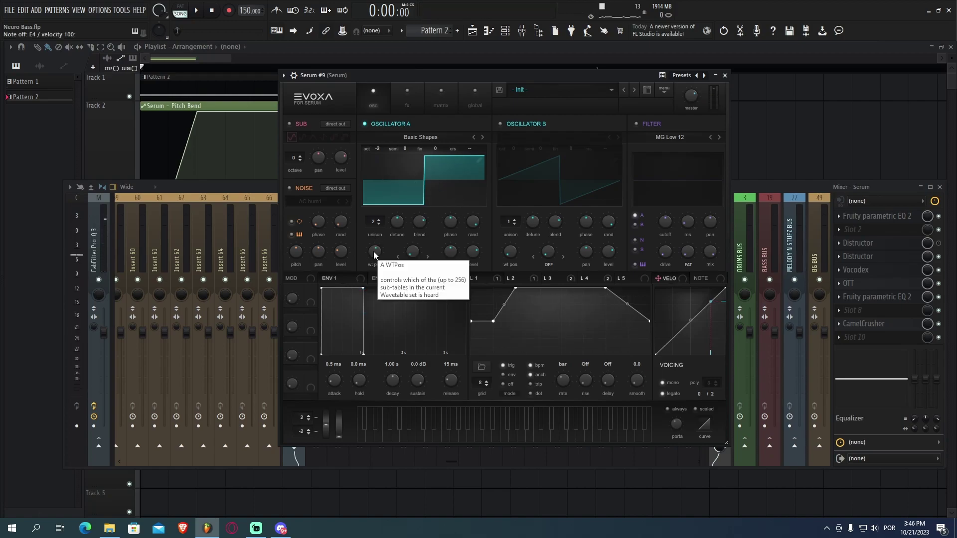
Step: Audition the square-wave version of the bass with a sequence of different notes
key(c)
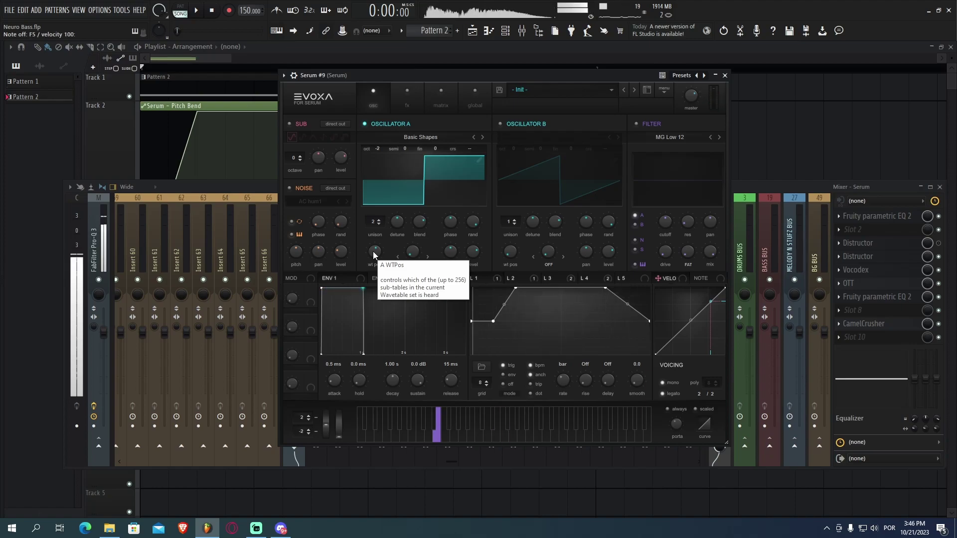
key(r)
key(t)
key(e)
key(w)
key(i)
key(c)
key(e)
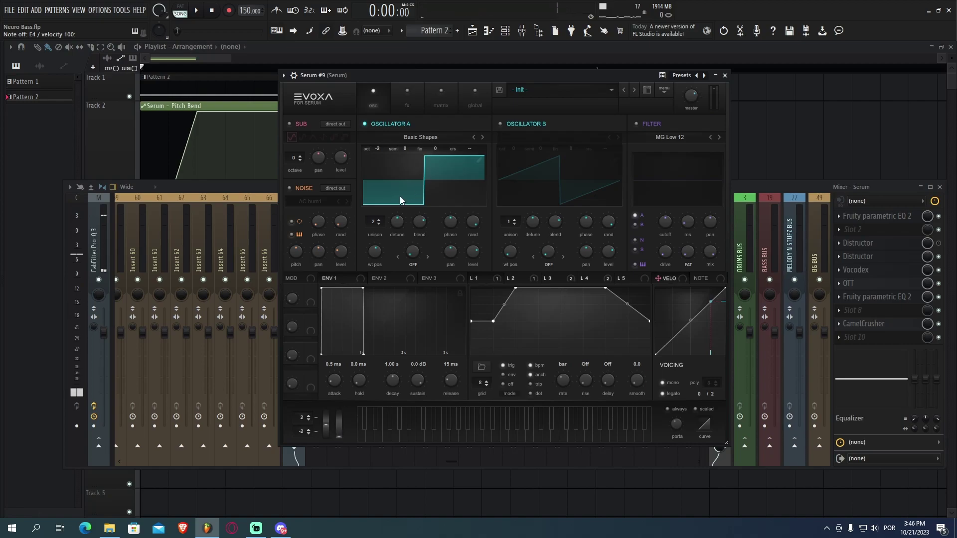
Step: Load the AlienSpectral [SN] wavetable into oscillator A and lower its wavetable position to 1
click(420, 137)
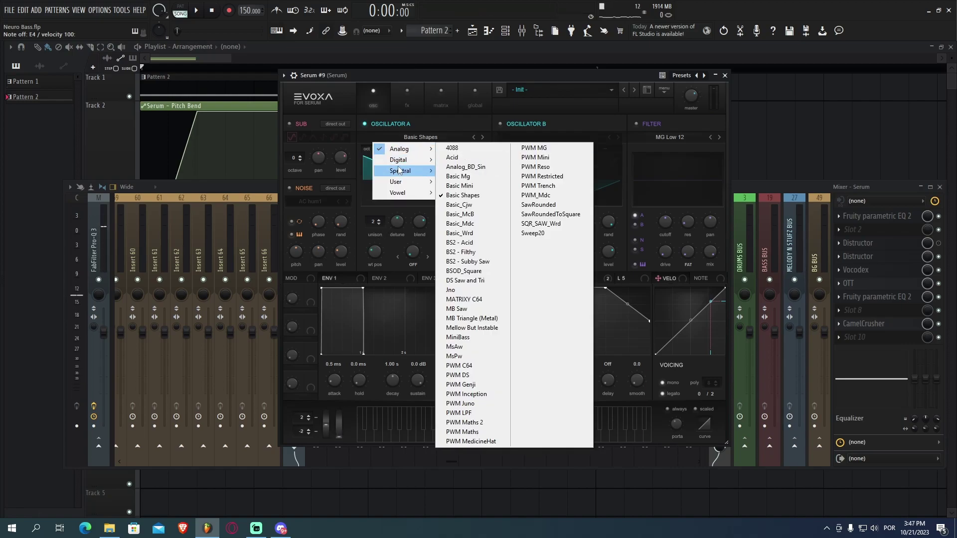
mouse_move(414, 170)
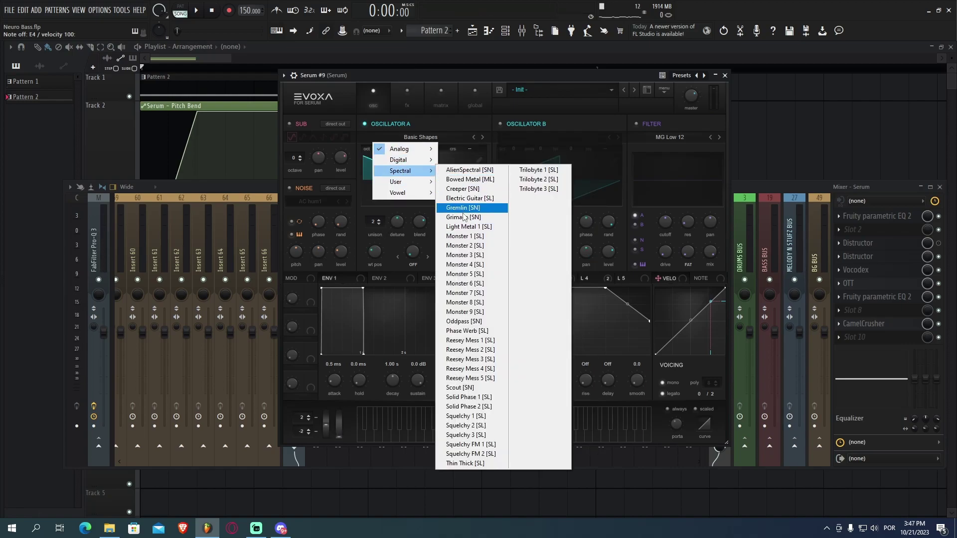
click(475, 172)
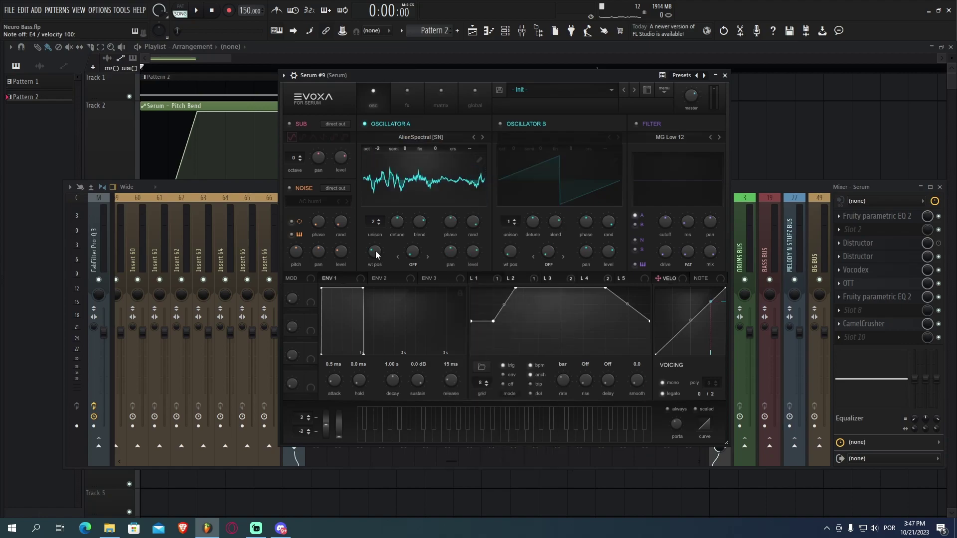
drag(377, 255, 355, 275)
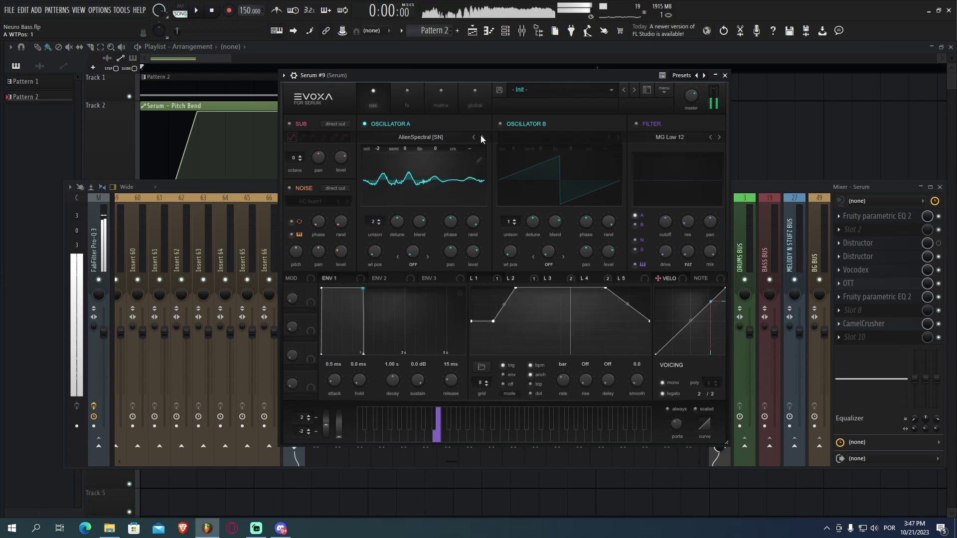
Step: Step through the spectral wavetables of oscillator A to Monster 1 [SL] and adjust its wavetable position while playing notes
click(482, 138)
click(481, 137)
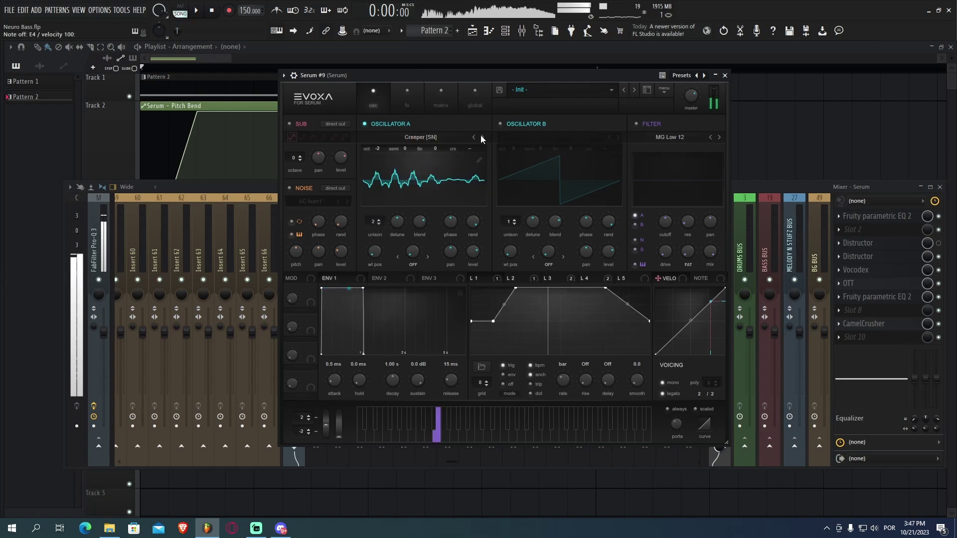
click(482, 138)
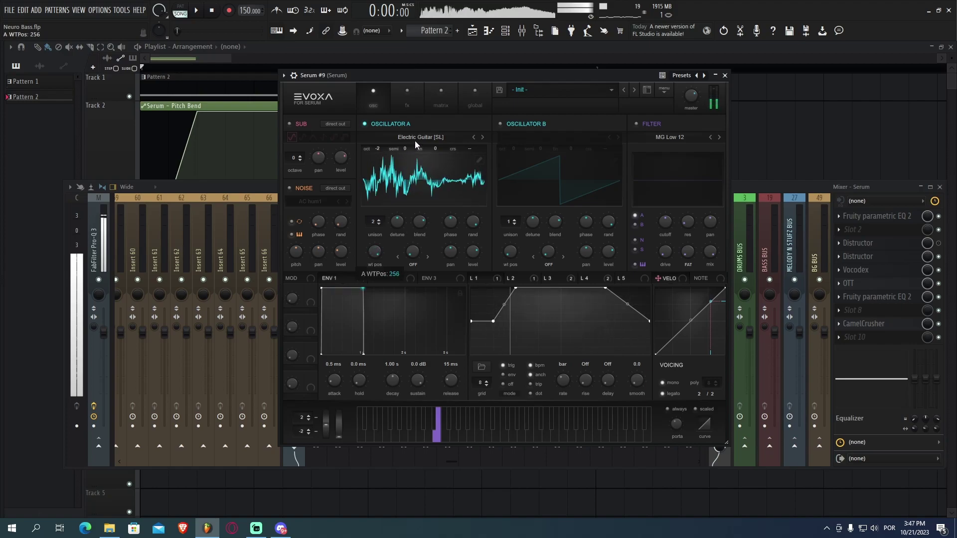
click(483, 138)
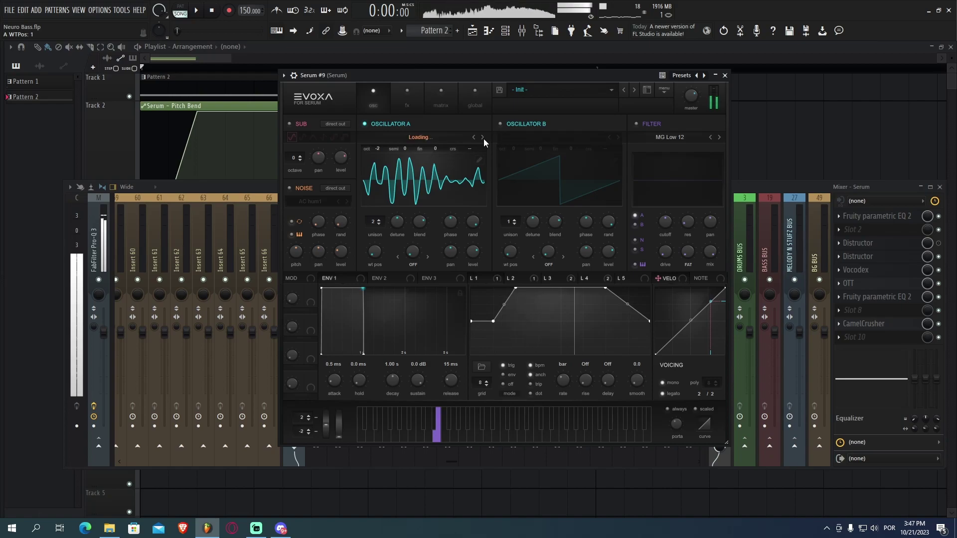
click(482, 137)
click(482, 137)
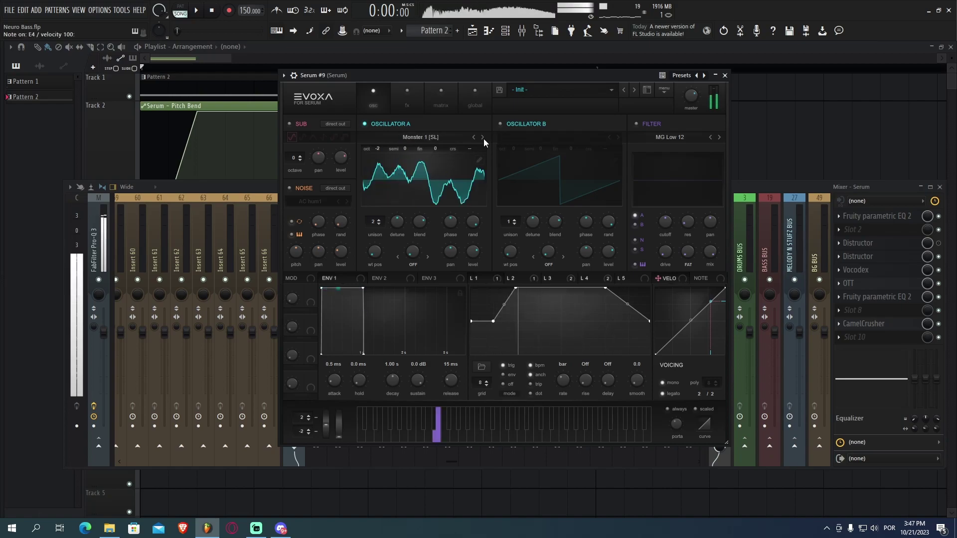
drag(375, 255, 413, 136)
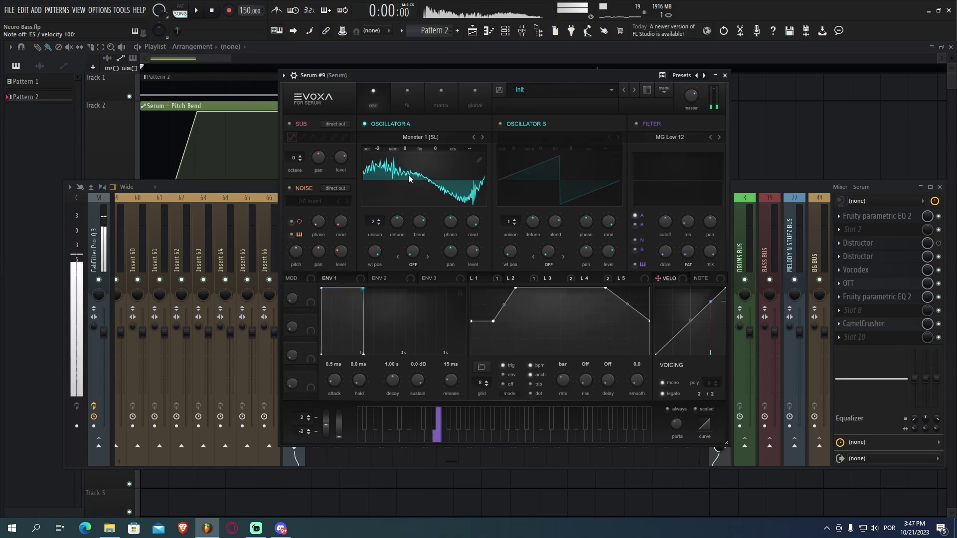
Step: Set oscillator A's warp mode to Bend +/- and turn the warp amount down to -99%
click(415, 264)
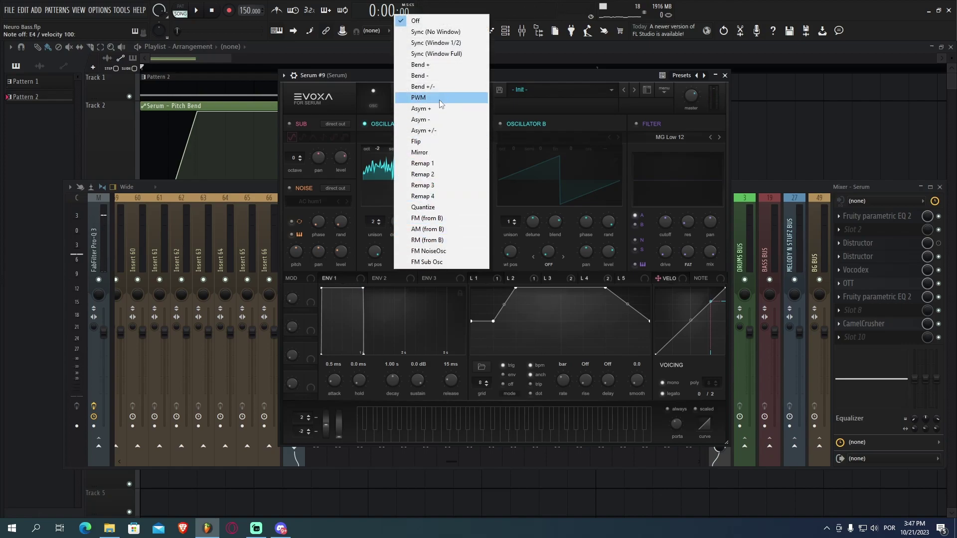
click(420, 76)
drag(411, 247, 375, 331)
click(427, 256)
drag(420, 255, 396, 273)
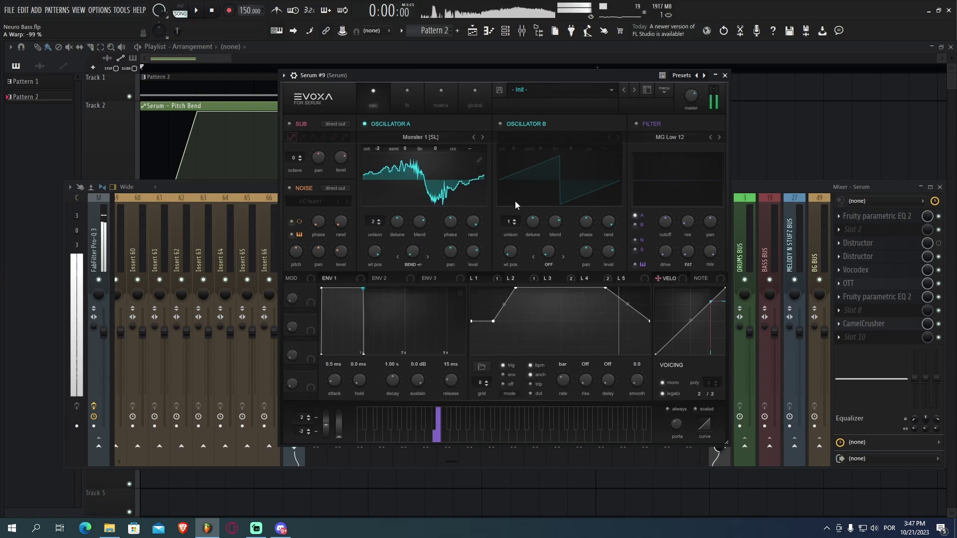
Step: Reshape LFO 4 into a zigzag by adding low and high points along its plateau and delete the new middle peak
click(573, 278)
click(574, 278)
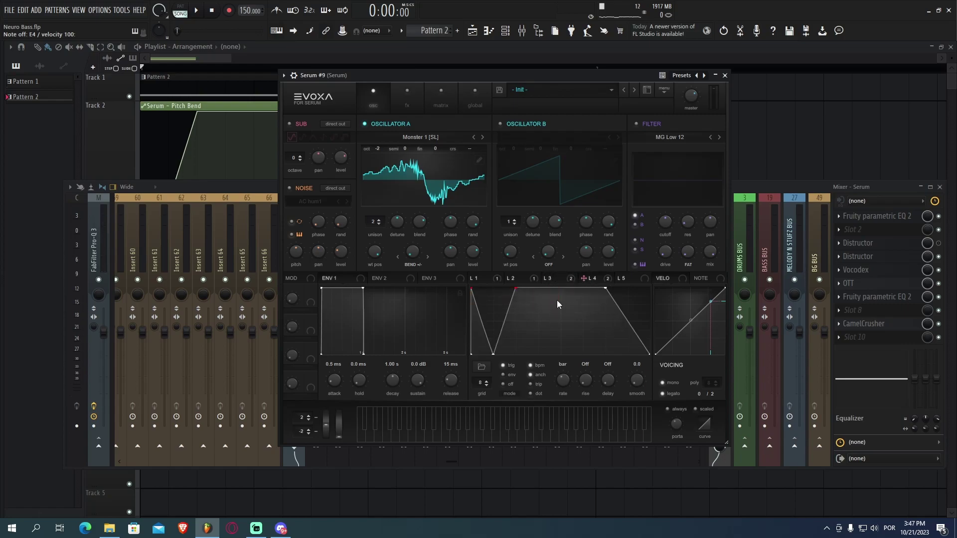
drag(550, 296, 534, 375)
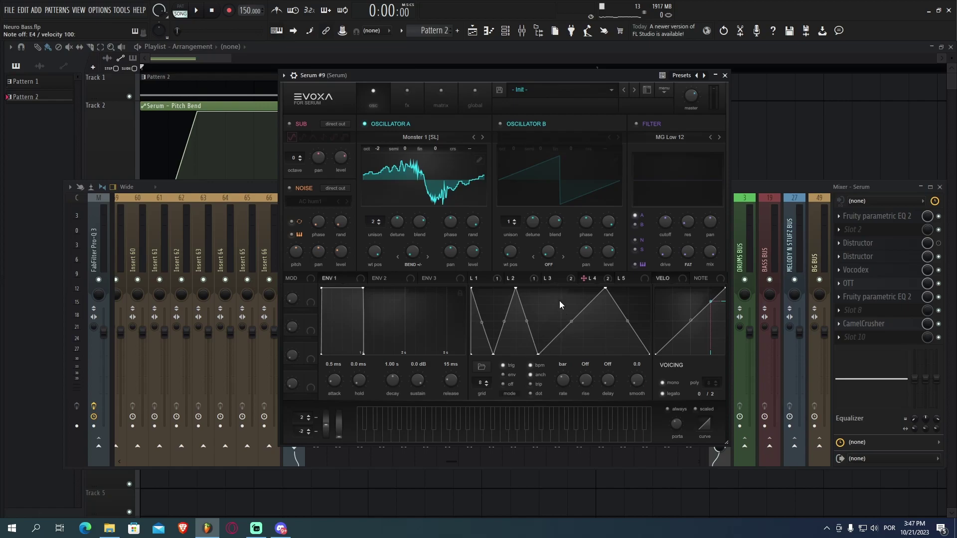
drag(576, 294, 577, 324)
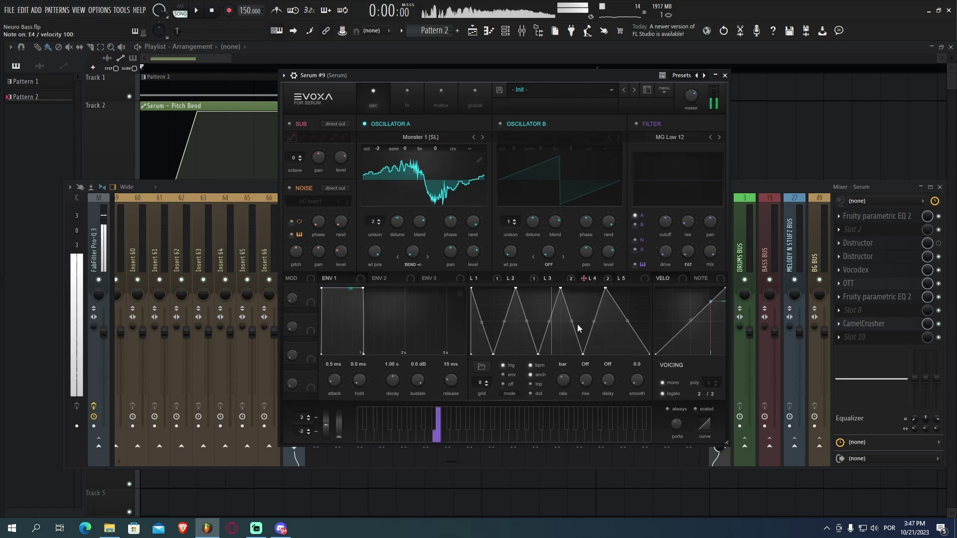
double_click(560, 288)
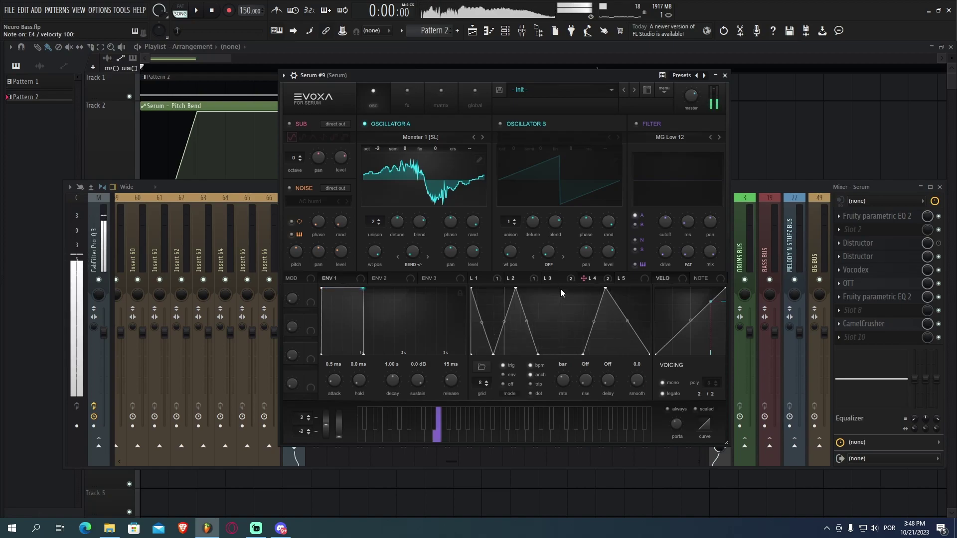
Step: Set the Delay effect's feedback to 86% while the bass note plays
click(406, 96)
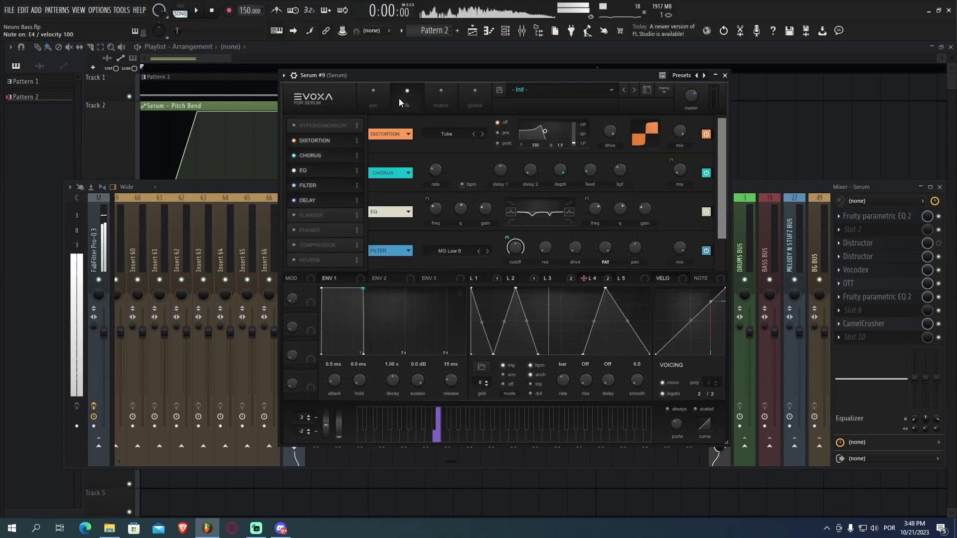
click(312, 200)
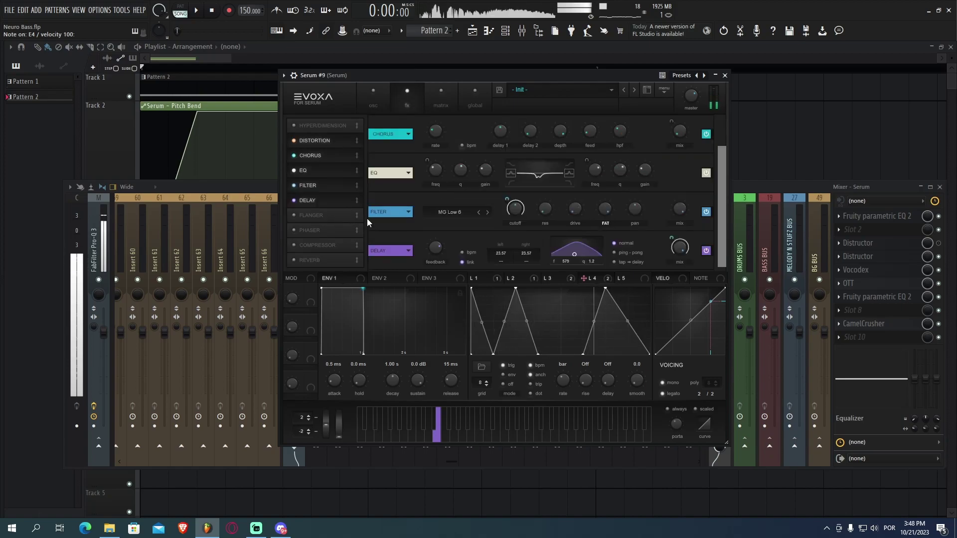
click(430, 244)
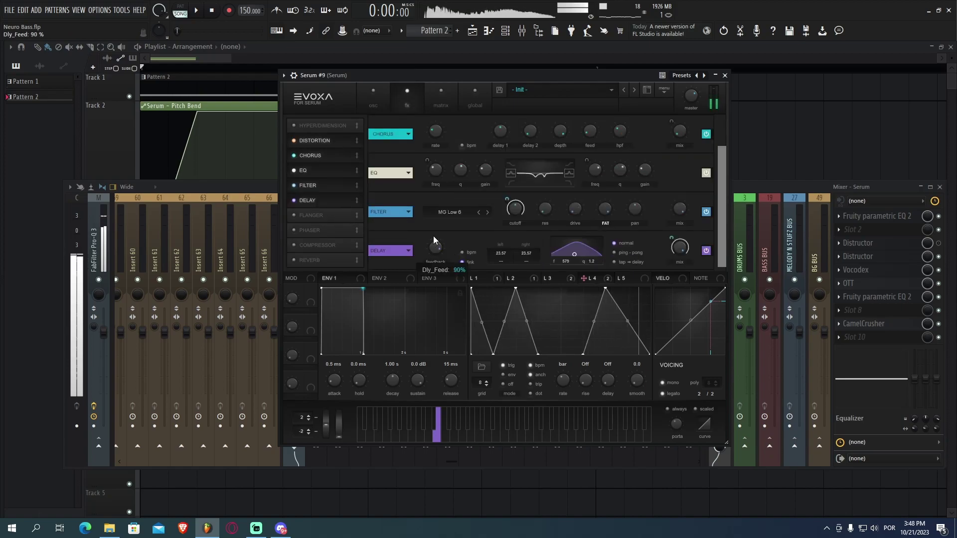
drag(432, 240, 433, 245)
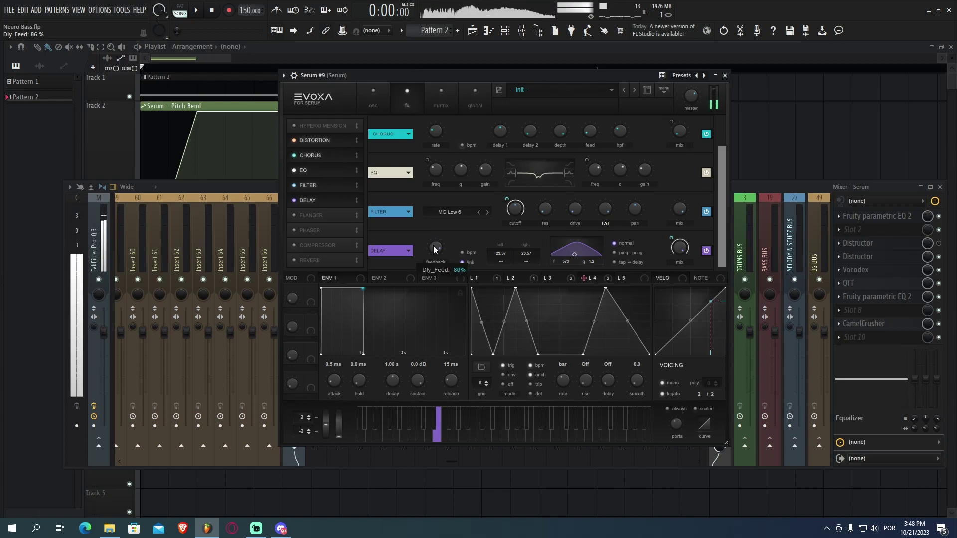
Step: Redraw the middle of LFO 4 with two narrow peaks separated by a low point
click(371, 98)
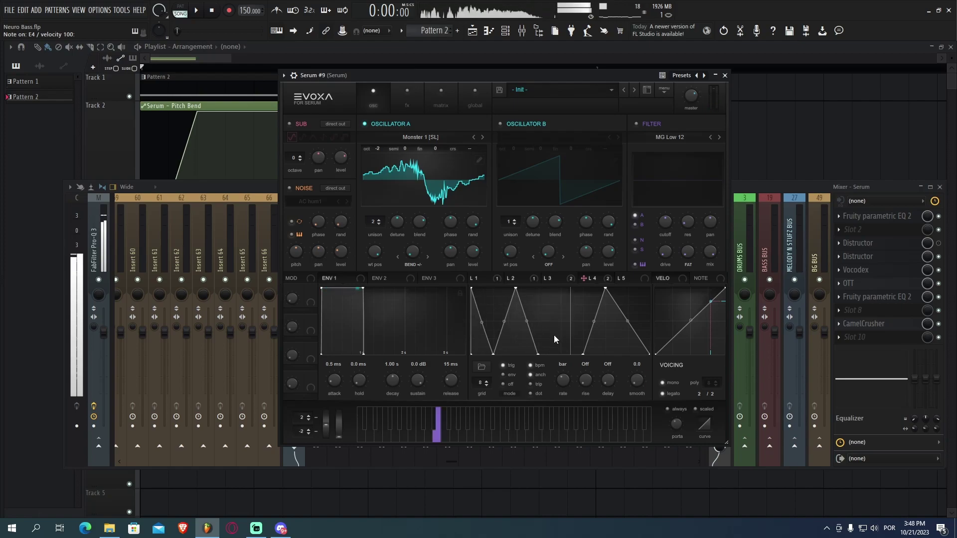
double_click(539, 354)
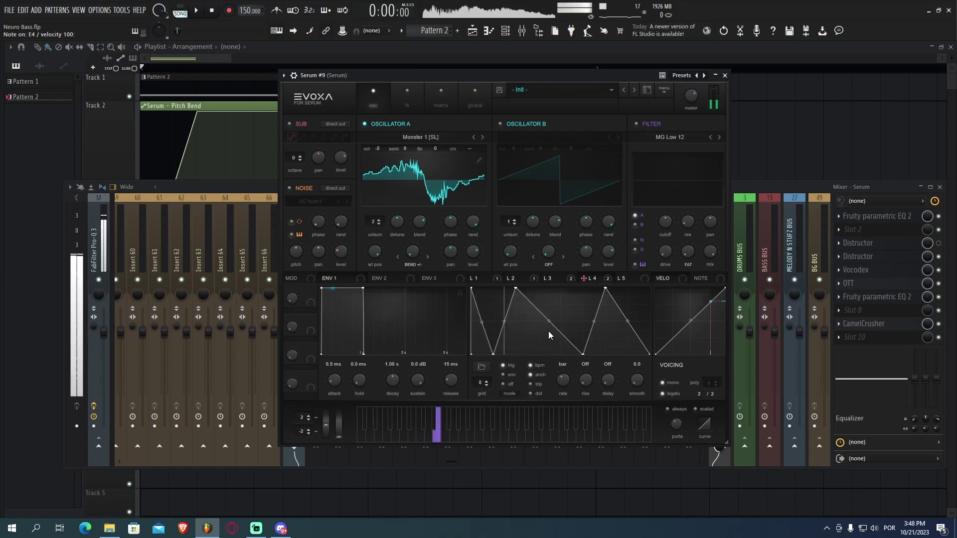
double_click(536, 334)
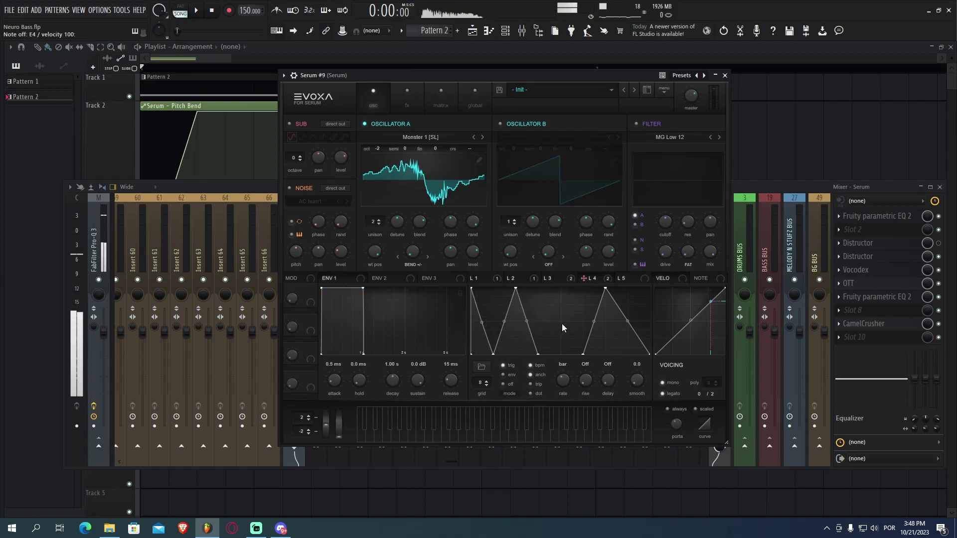
drag(562, 325, 572, 279)
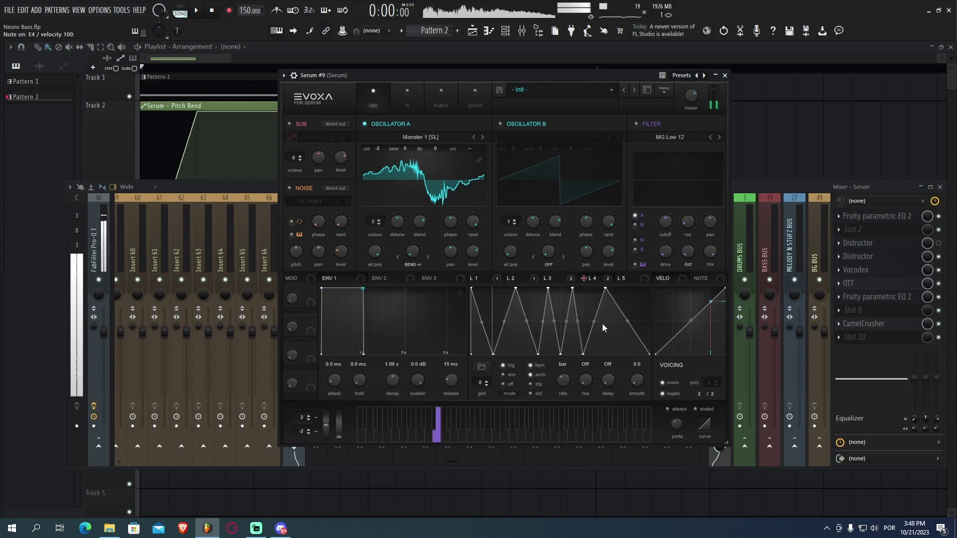
Step: Enable the filter with the Flg - type, set its cutoff to 161 Hz and raise its drive to 100% while auditioning notes
click(665, 142)
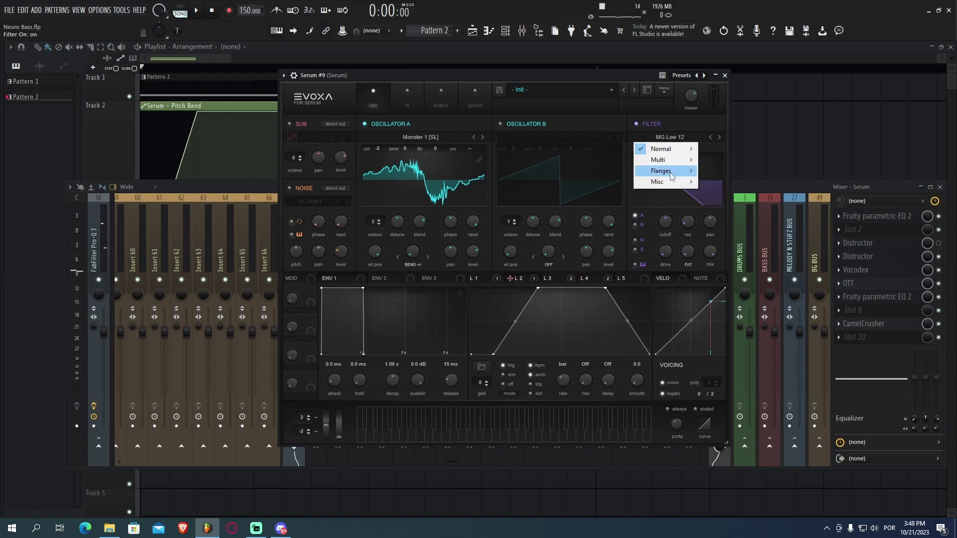
mouse_move(670, 171)
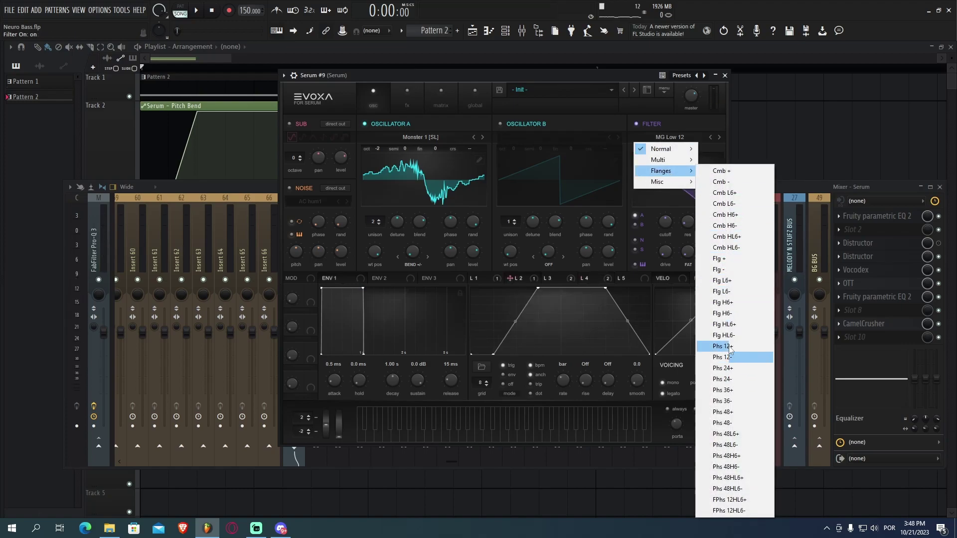
click(731, 267)
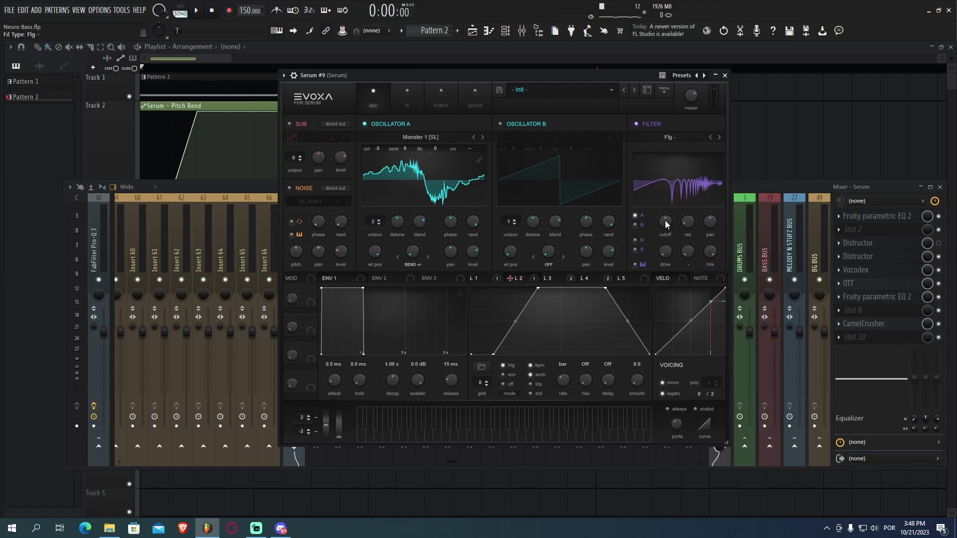
key(c)
mouse_move(666, 223)
mouse_down()
mouse_move(660, 242)
mouse_move(668, 210)
mouse_up()
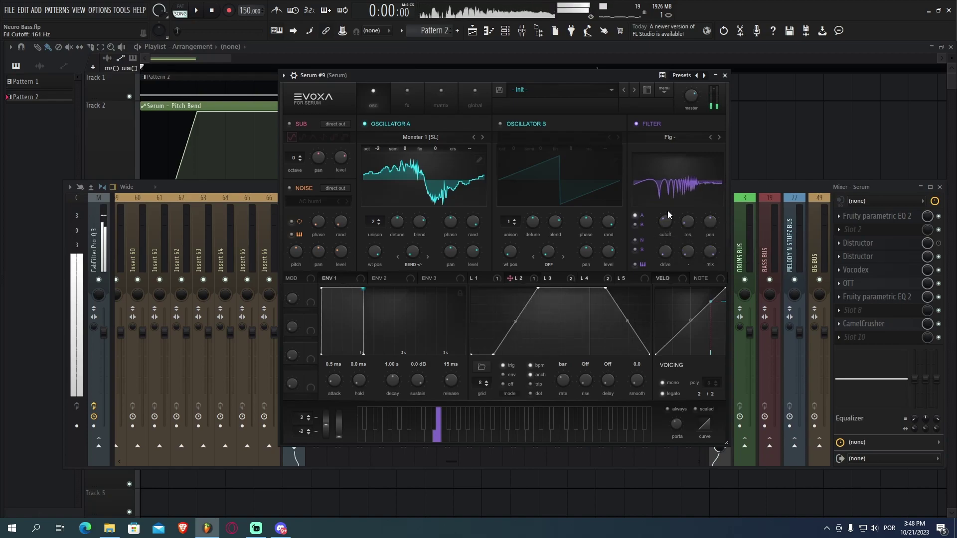
key(e)
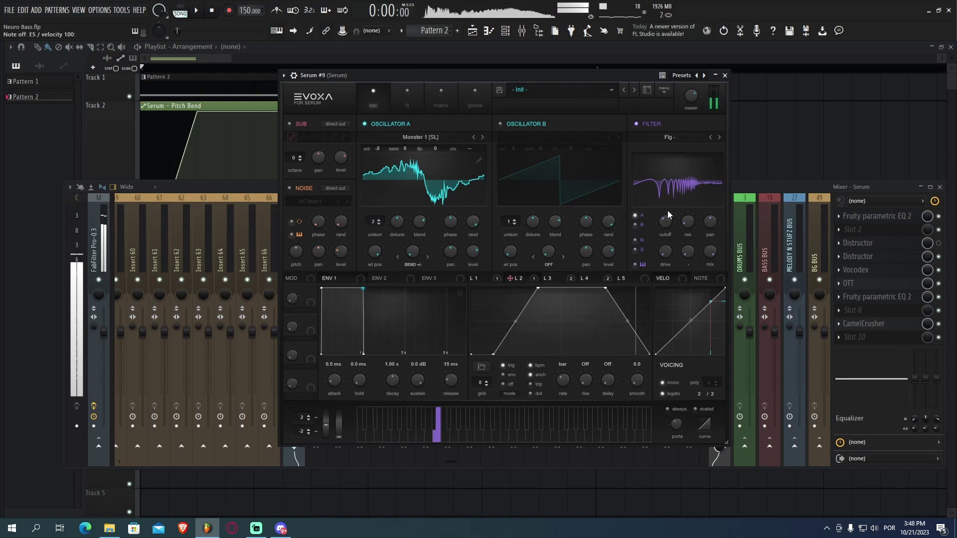
key(r)
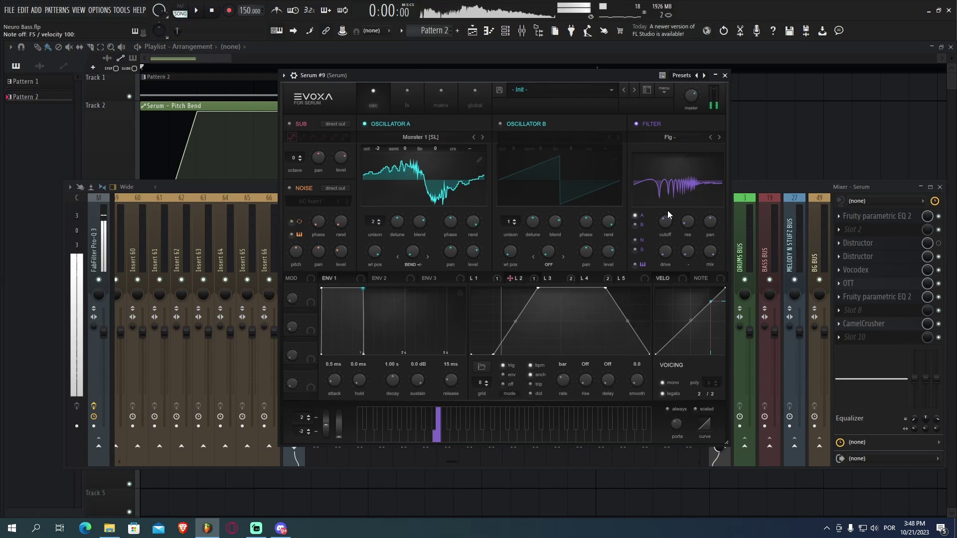
drag(660, 252, 700, 126)
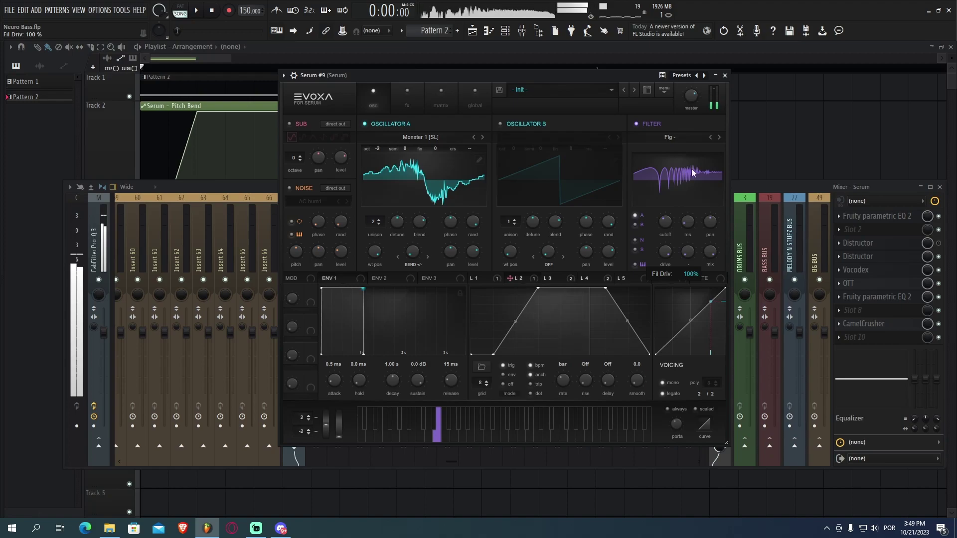
Step: Try the Phs 24+ and Reverb filter types and lower the filter cutoff to 15 Hz while auditioning the bass
click(679, 137)
mouse_move(675, 171)
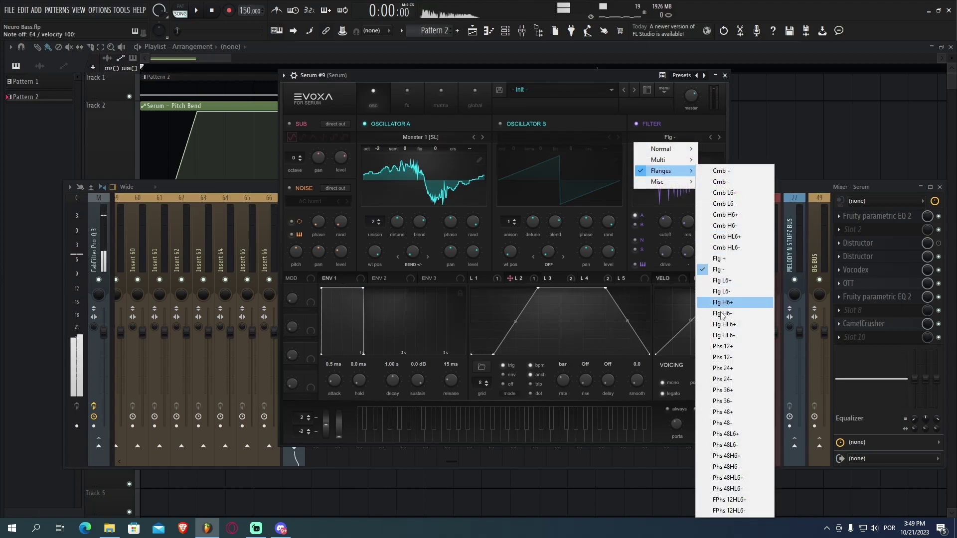
click(723, 368)
drag(671, 211, 672, 205)
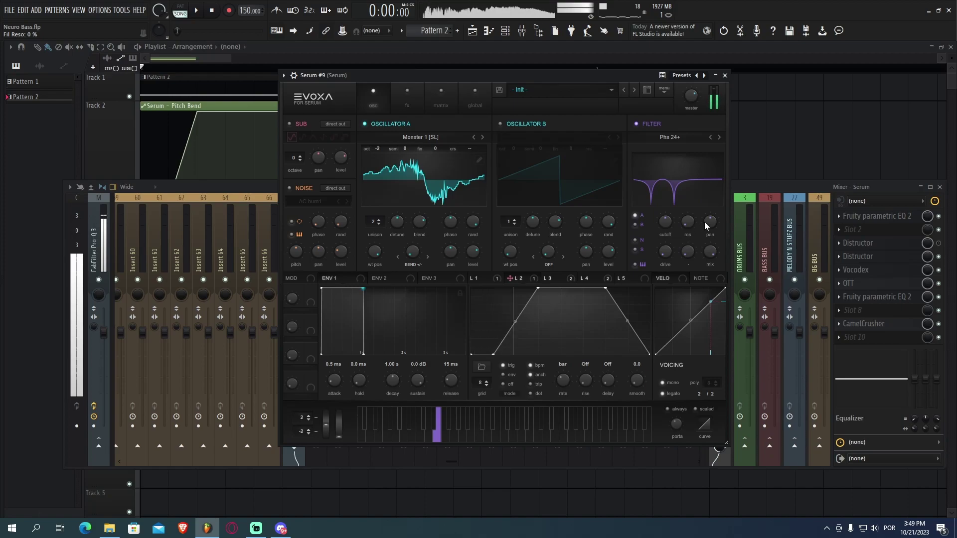
drag(667, 231, 661, 226)
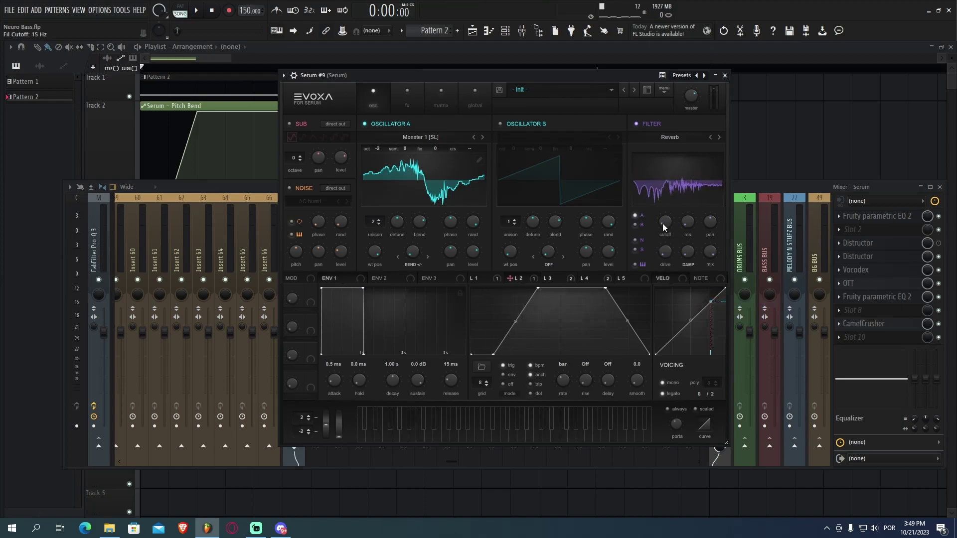
key(c)
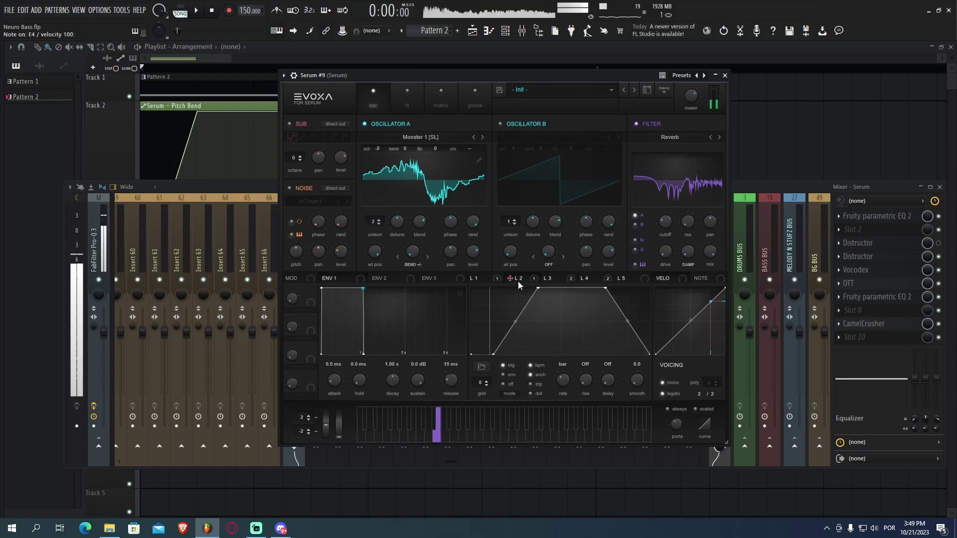
Step: Assign LFO 2 to modulate the filter cutoff and audition the bass note
drag(510, 278, 654, 233)
key(c)
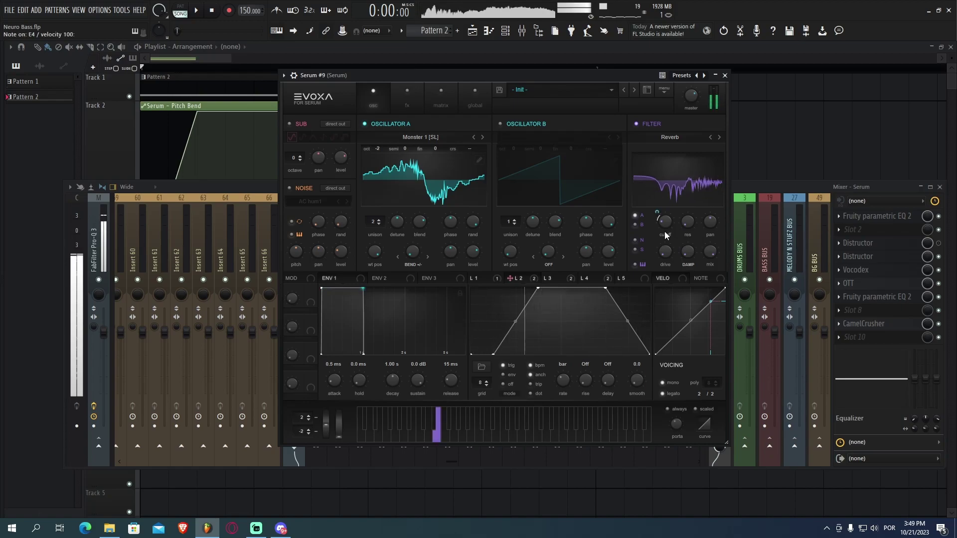
drag(510, 278, 666, 219)
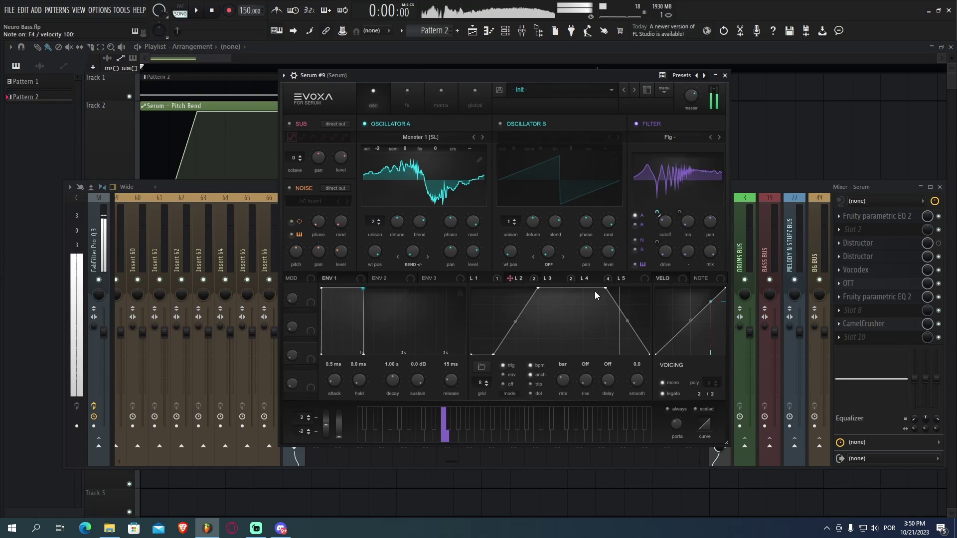
Step: Give LFO 2 a shorter plateau and one long falling slope by deleting its extra low point, and display LFO 4's shape
drag(606, 289, 651, 297)
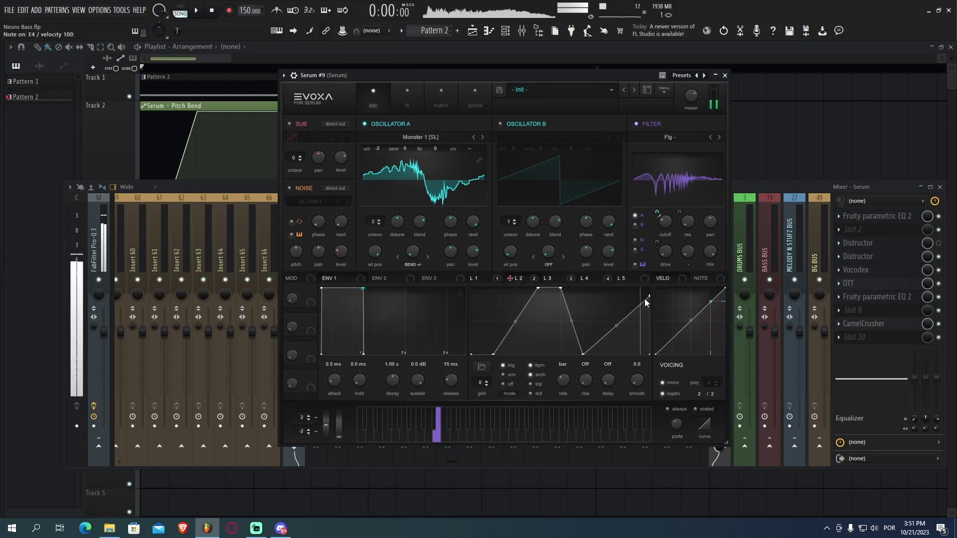
drag(645, 298, 584, 355)
double_click(584, 354)
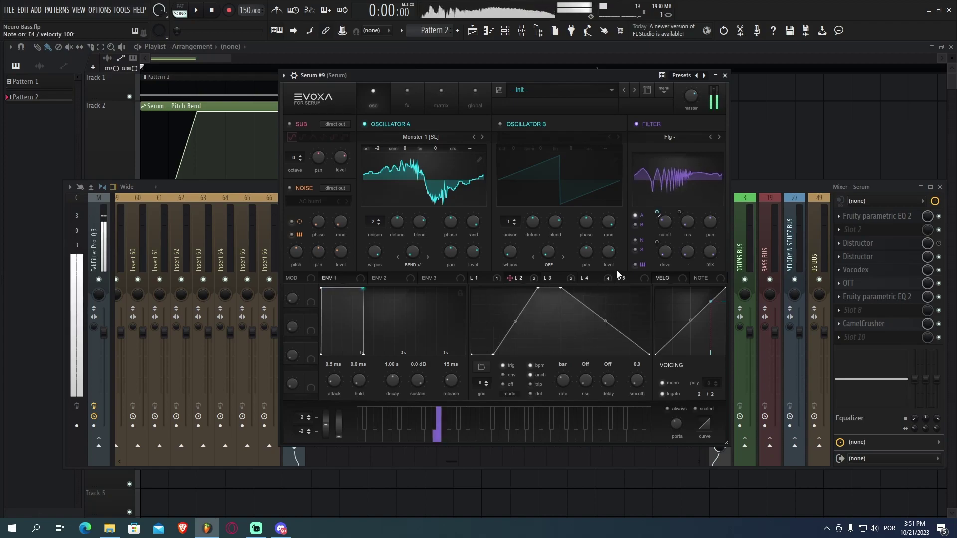
click(591, 280)
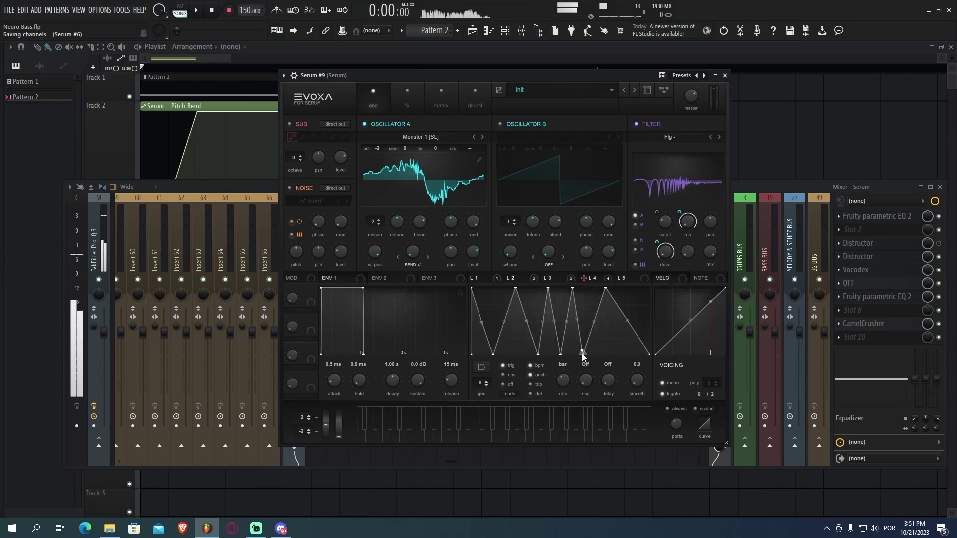
Step: Raise the lowest band's frequency in the first Fruity parametric EQ 2 of the Serum mixer track and close the EQ
click(877, 215)
drag(456, 360, 456, 339)
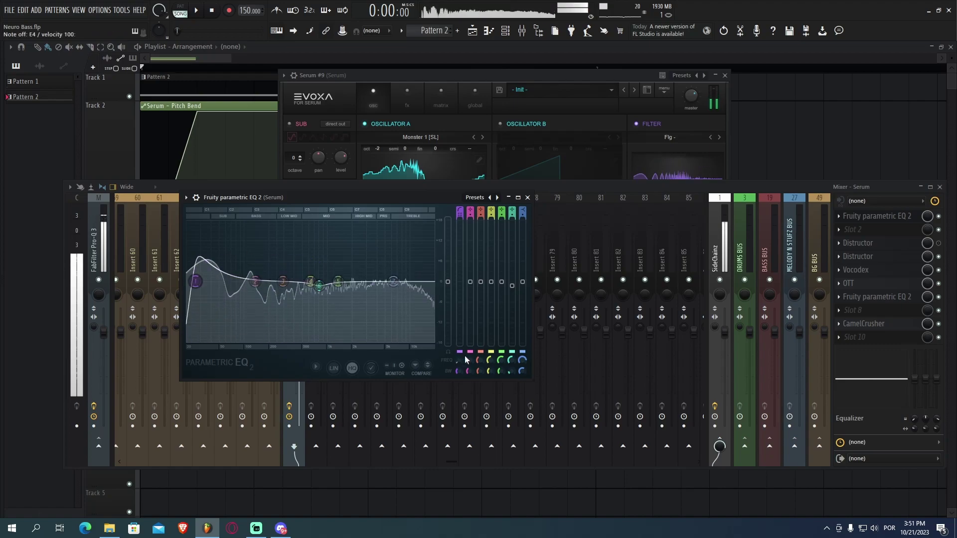
click(882, 216)
click(593, 97)
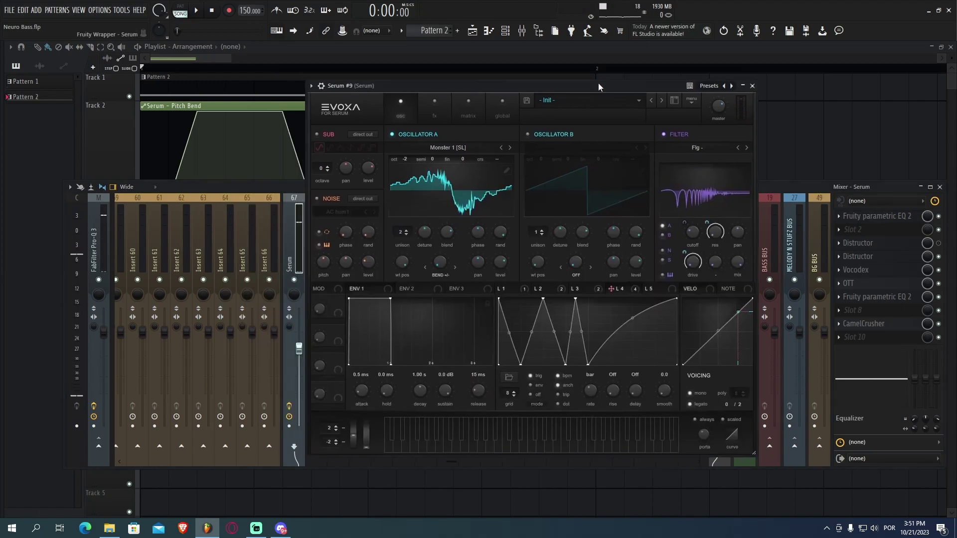
drag(598, 82, 557, 88)
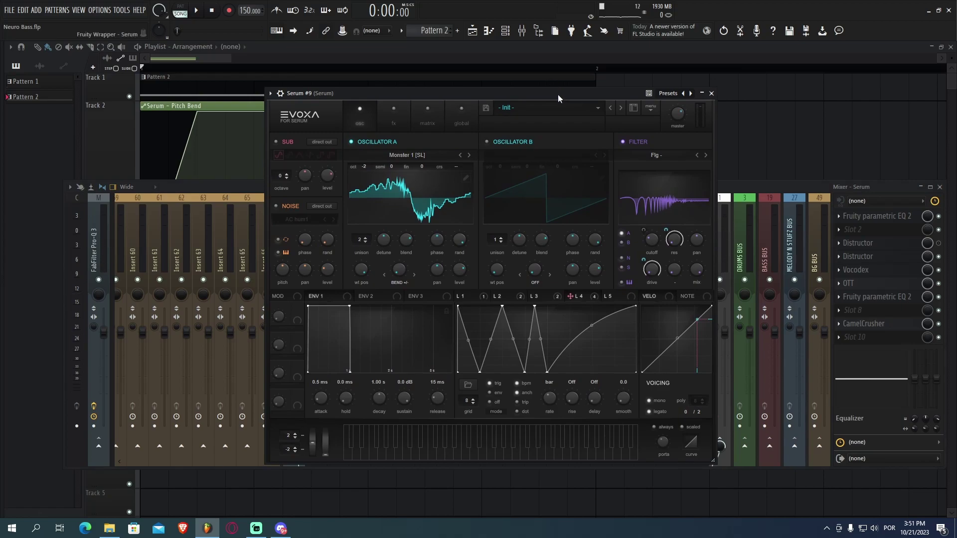
drag(558, 94, 576, 89)
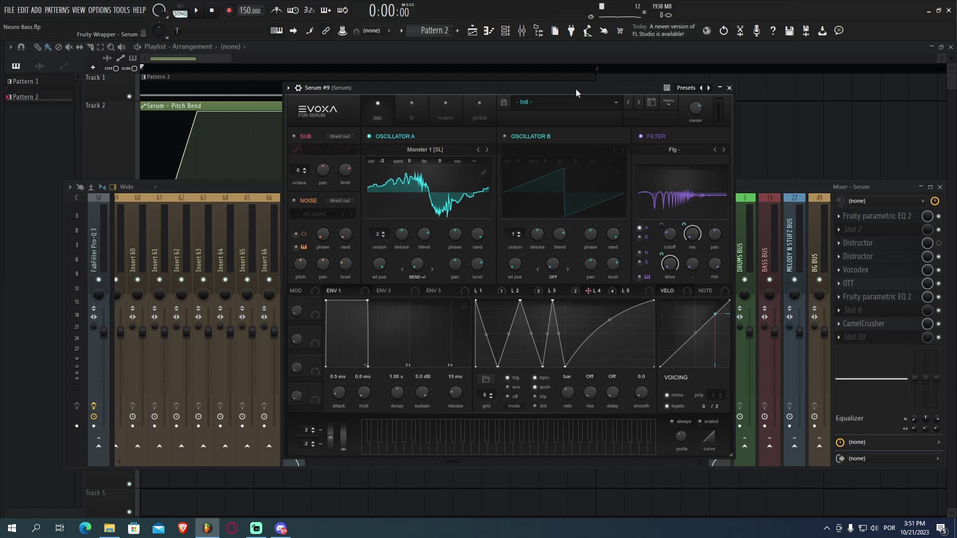
mouse_move(560, 91)
mouse_down()
mouse_move(587, 98)
mouse_move(560, 102)
mouse_up()
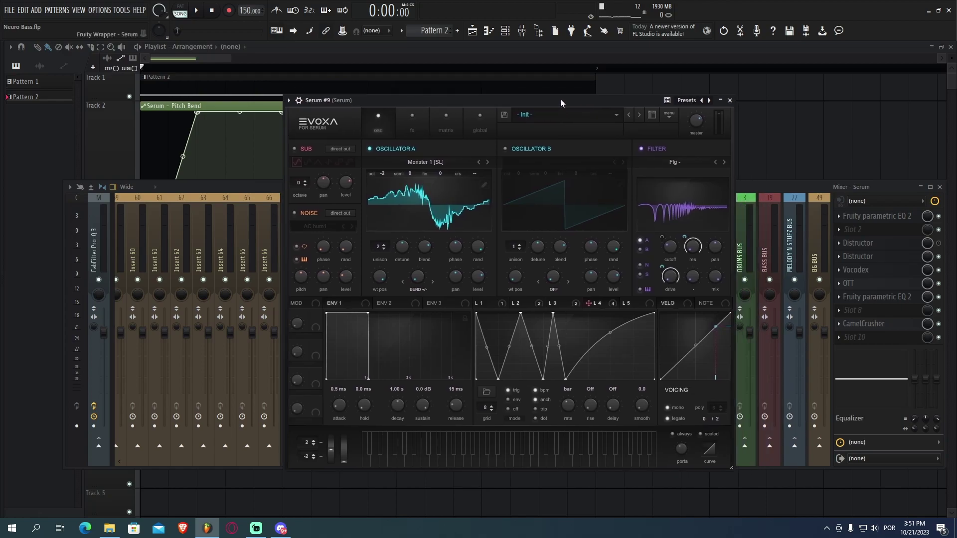